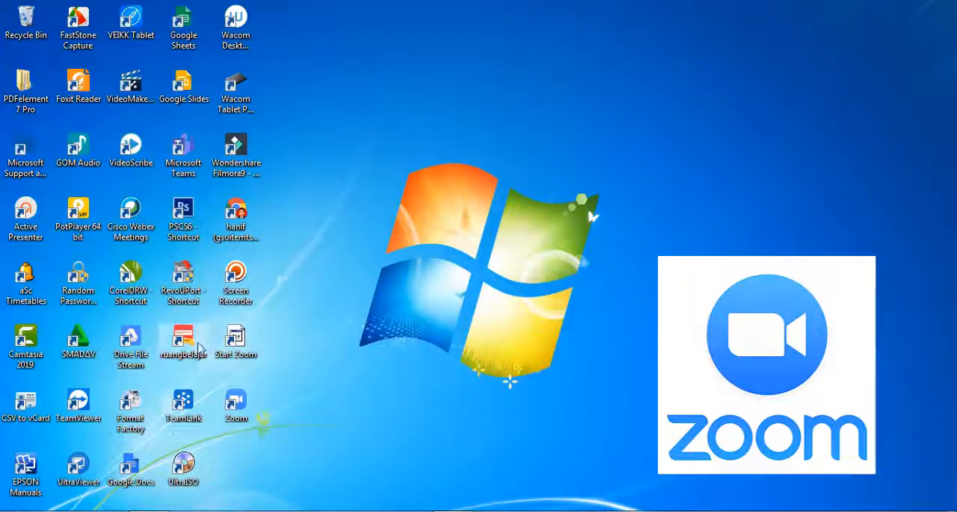
pyautogui.rightClick(258, 331)
pyautogui.click(593, 216)
pyautogui.rightClick(506, 118)
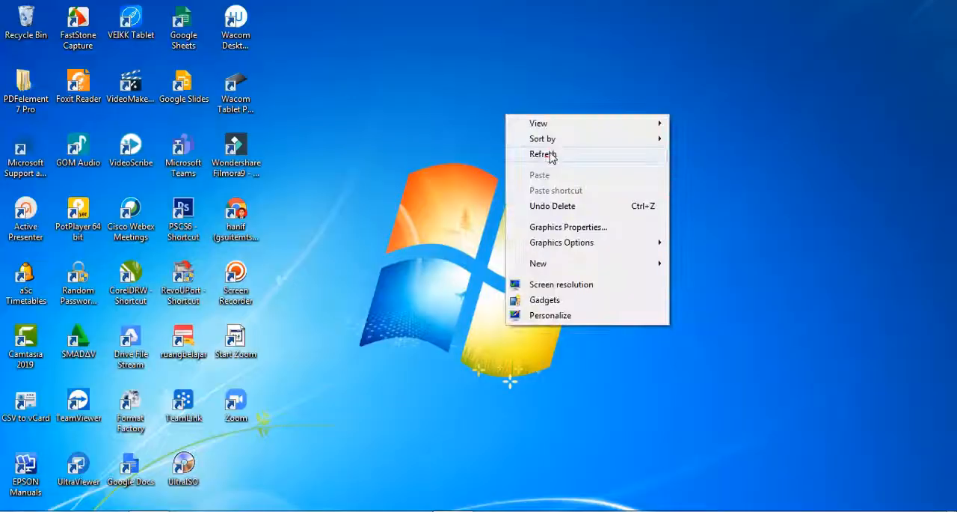
pyautogui.click(534, 155)
pyautogui.rightClick(421, 88)
pyautogui.click(459, 127)
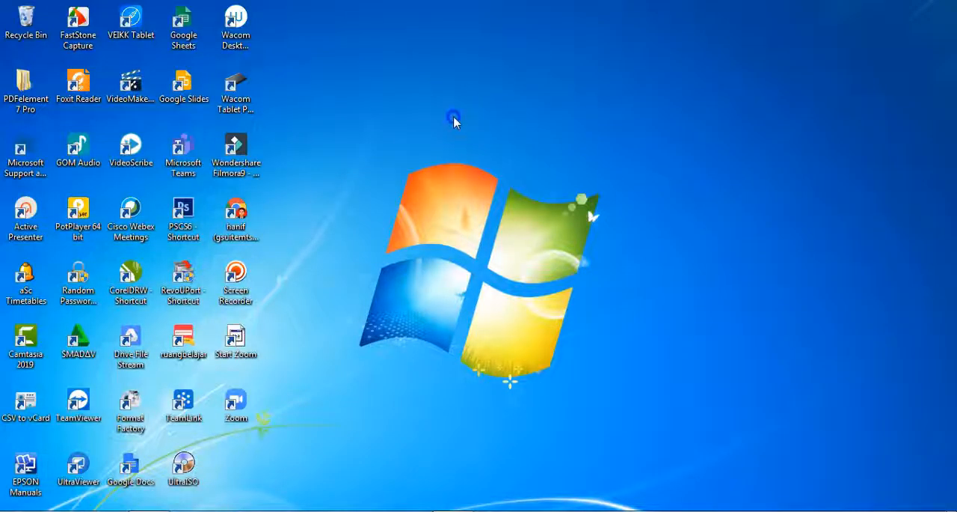
pyautogui.rightClick(453, 118)
pyautogui.click(498, 158)
# Step: Delete the Start Zoom shortcut from the desktop and move the Zoom shortcut into its place
pyautogui.rightClick(231, 341)
pyautogui.click(274, 301)
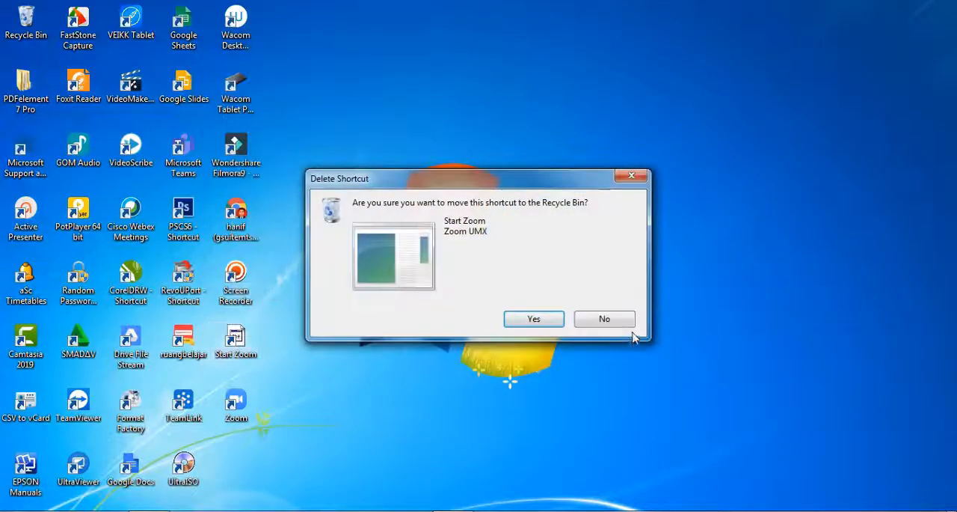
pyautogui.click(561, 327)
pyautogui.rightClick(478, 139)
pyautogui.click(509, 179)
pyautogui.rightClick(406, 105)
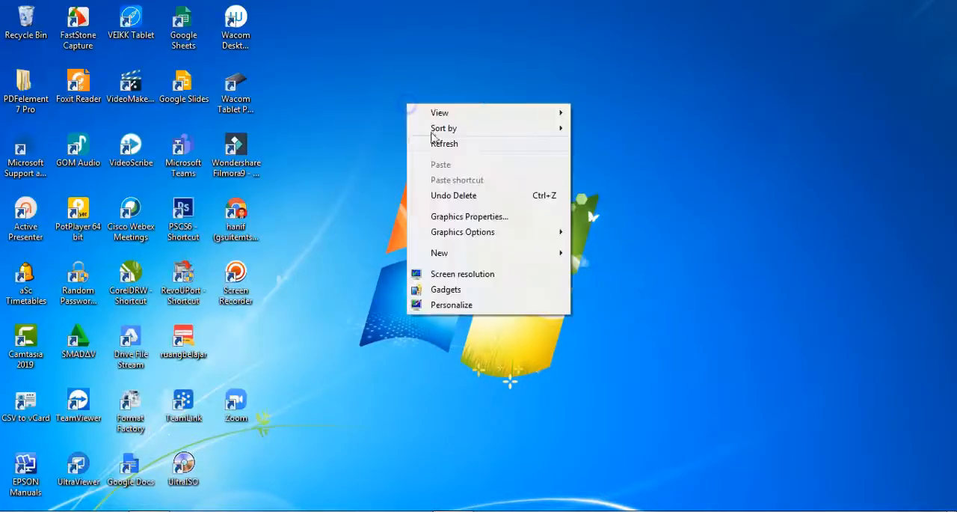
pyautogui.click(438, 143)
pyautogui.moveTo(238, 404); pyautogui.dragTo(262, 341)
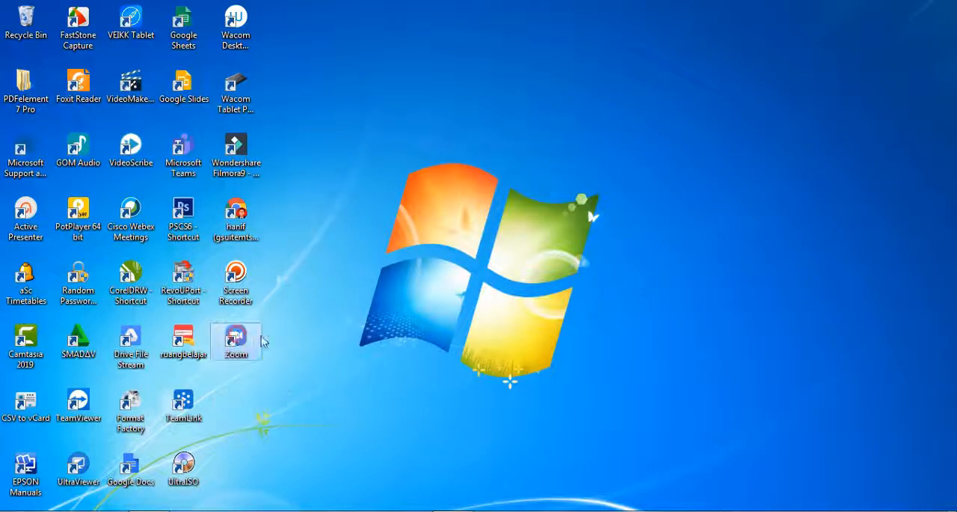
# Step: Empty the Recycle Bin and confirm the permanent deletion
pyautogui.rightClick(10, 7)
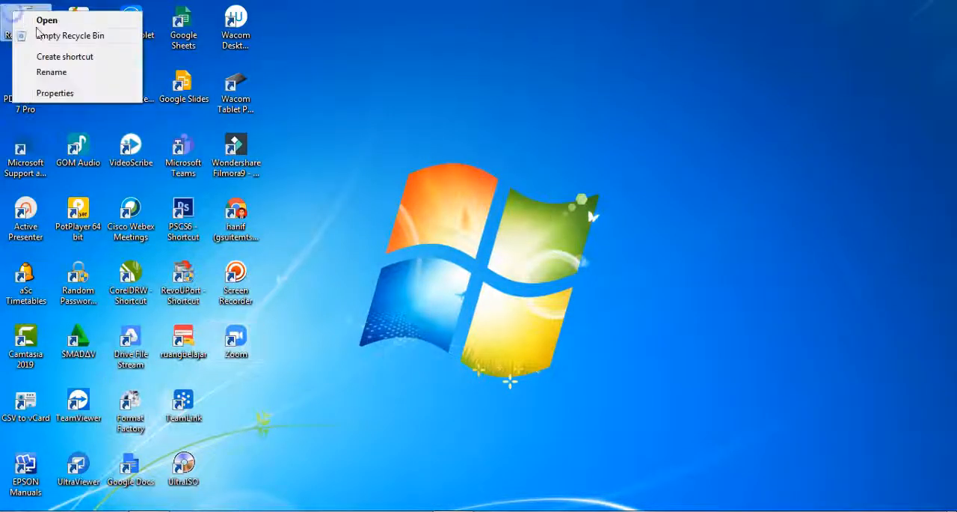
pyautogui.click(45, 34)
pyautogui.click(533, 272)
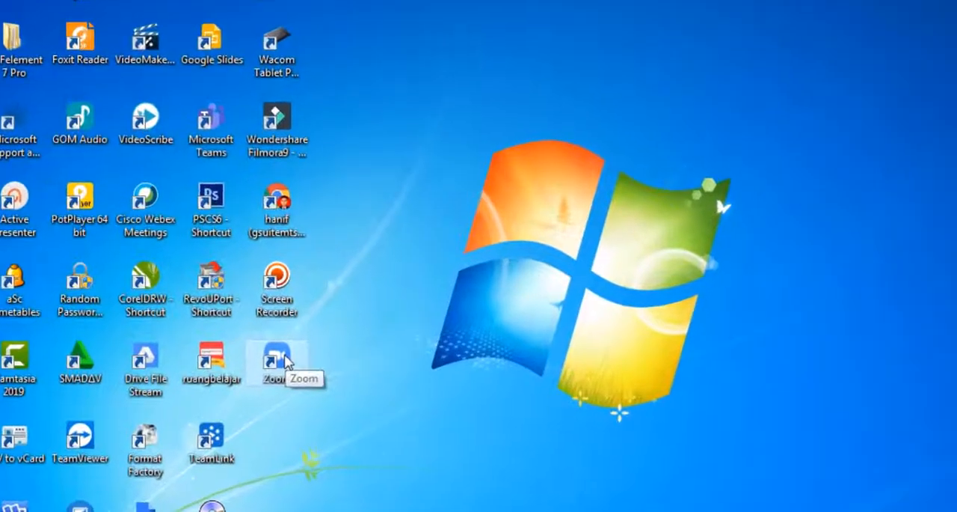
# Step: Open Zoom and start scheduling a meeting with the topic Webinar Ramadhan
pyautogui.doubleClick(278, 358)
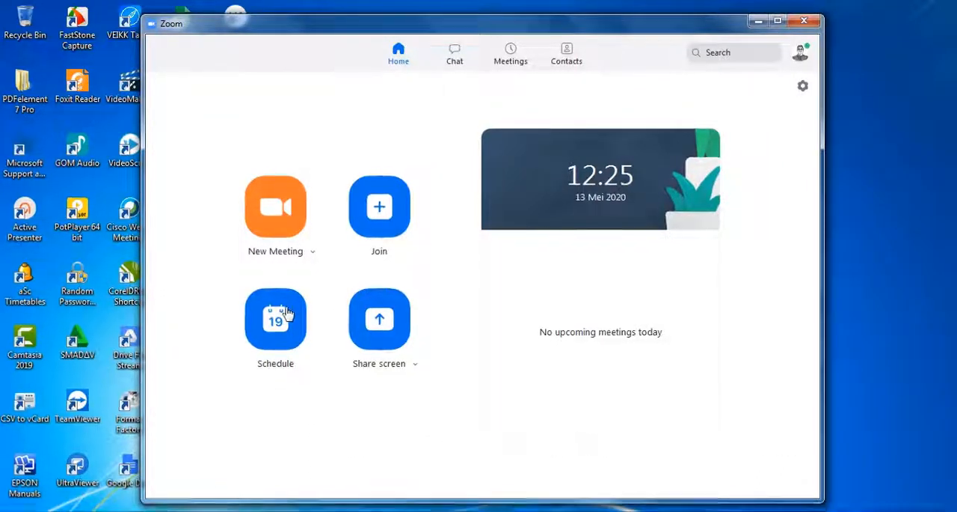
pyautogui.click(287, 313)
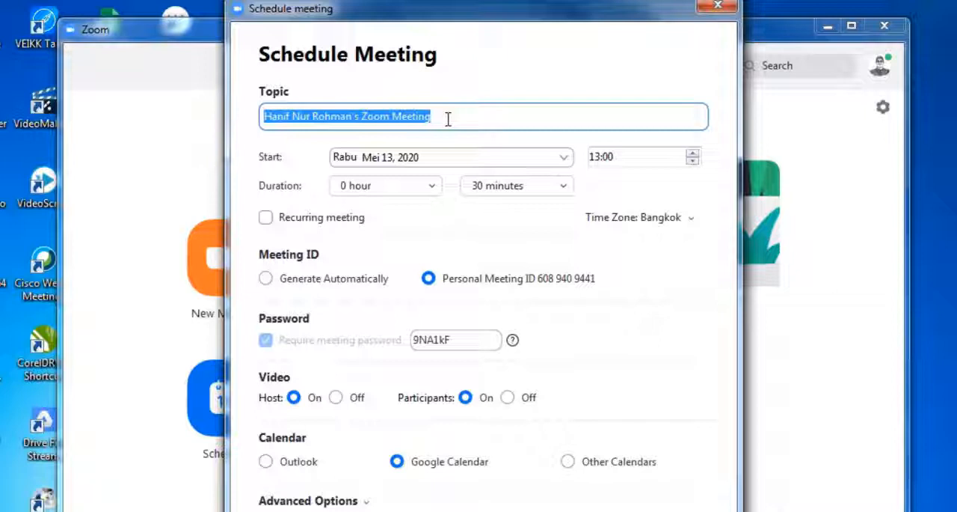
pyautogui.write('Webi')
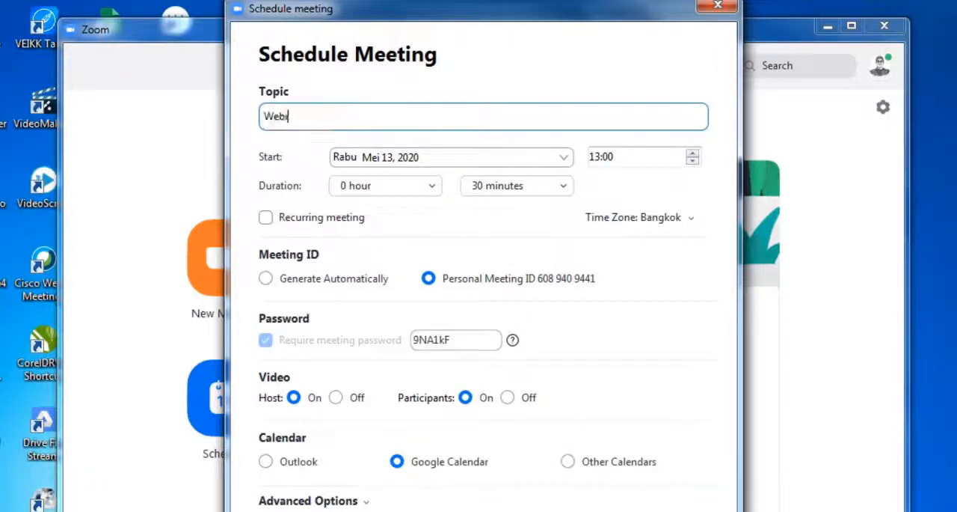
pyautogui.write('nar Ramadhan')
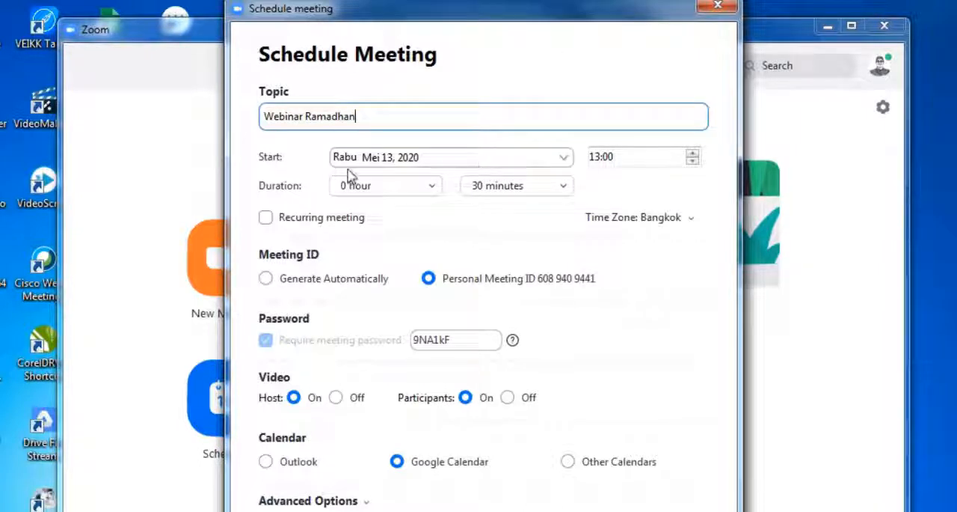
# Step: Set the meeting's start date to May 13, 2020 and its time zone to Jakarta
pyautogui.click(564, 159)
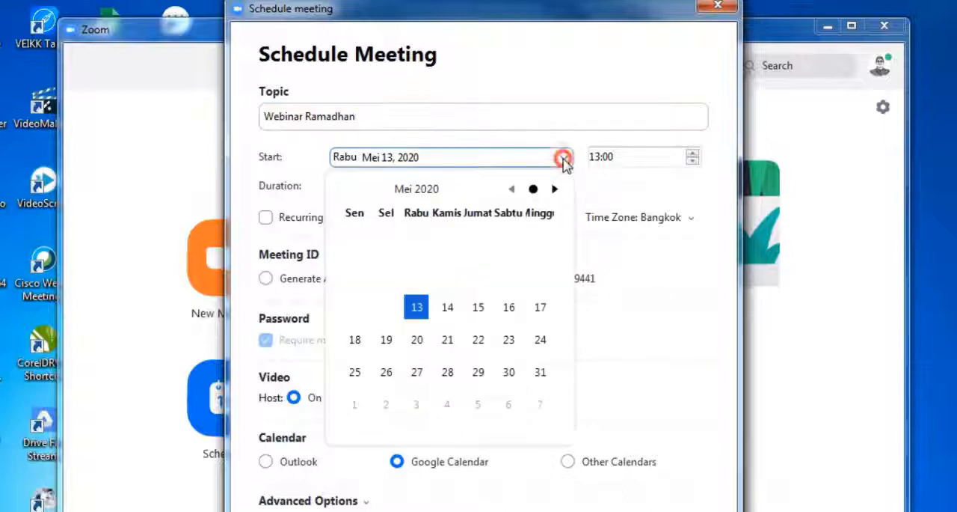
pyautogui.click(419, 303)
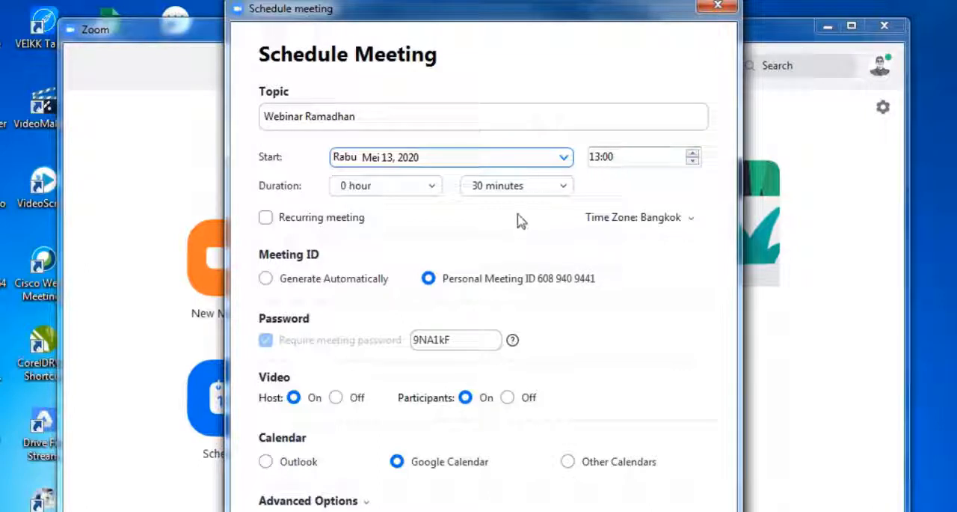
pyautogui.click(689, 216)
pyautogui.click(653, 290)
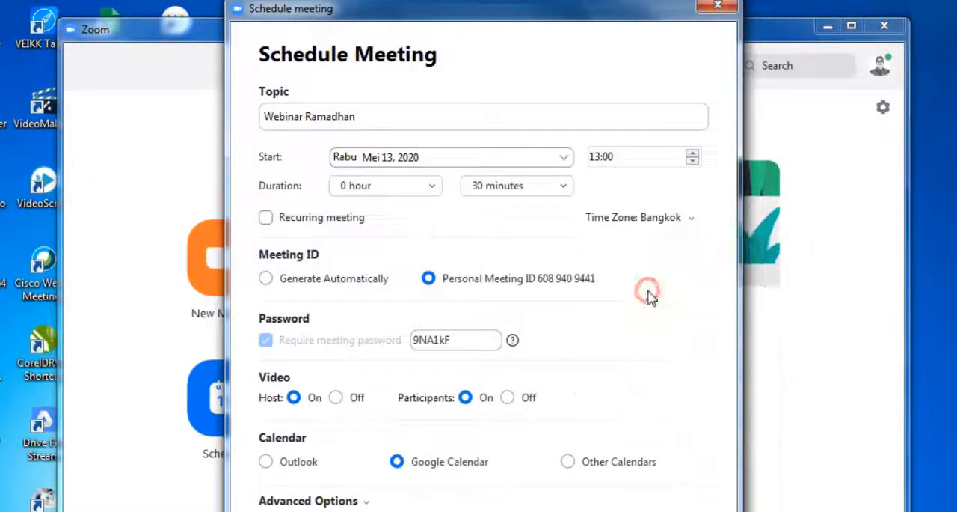
# Step: Set the hours part of the meeting's duration to 1 hour and make it a recurring meeting
pyautogui.click(431, 187)
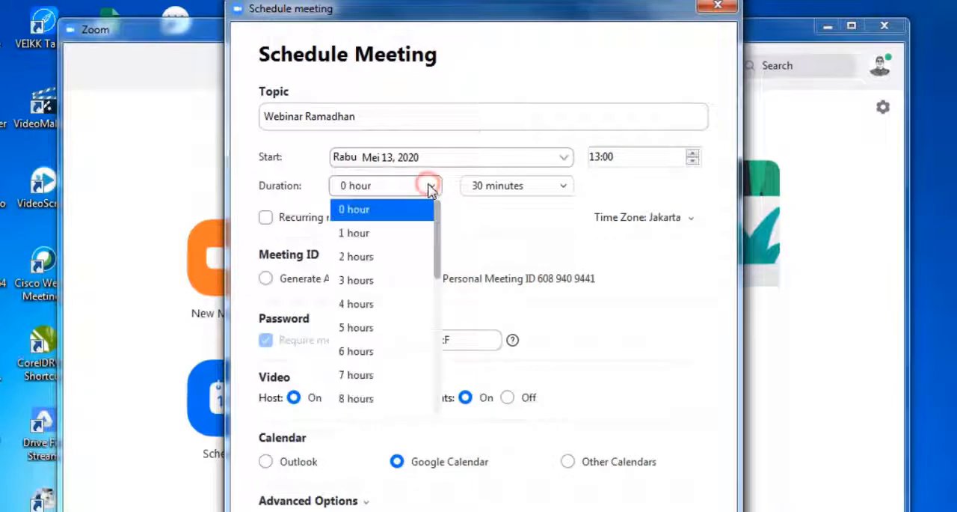
pyautogui.click(378, 236)
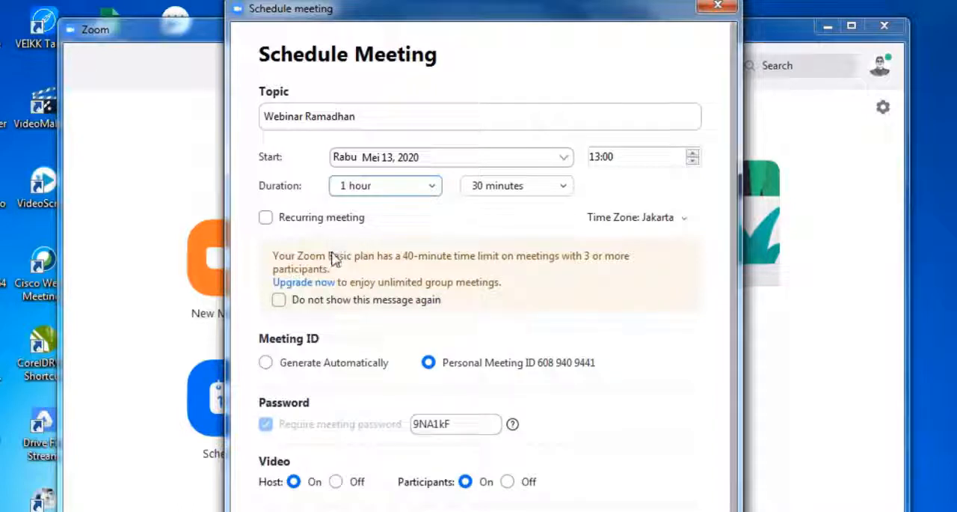
pyautogui.click(266, 218)
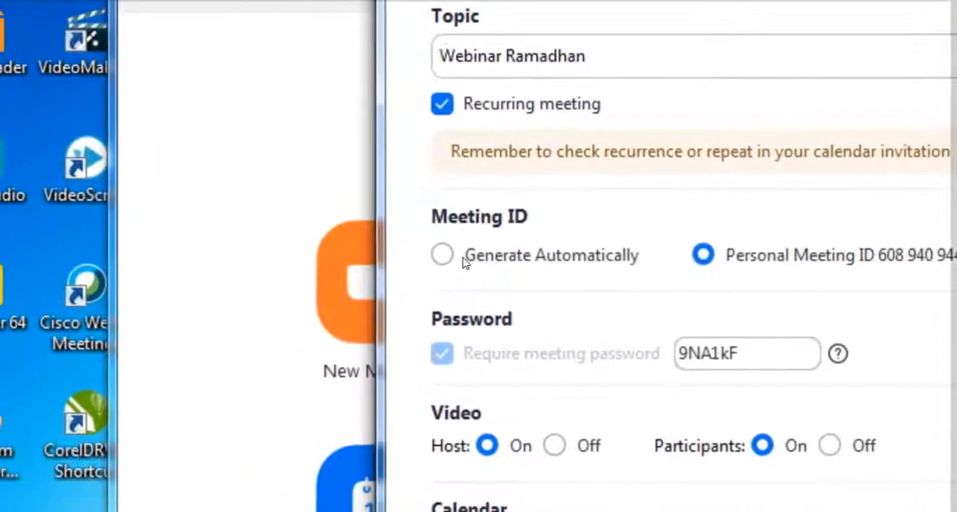
# Step: Choose the Personal Meeting ID for the meeting, then schedule it with the advanced options expanded
pyautogui.click(476, 255)
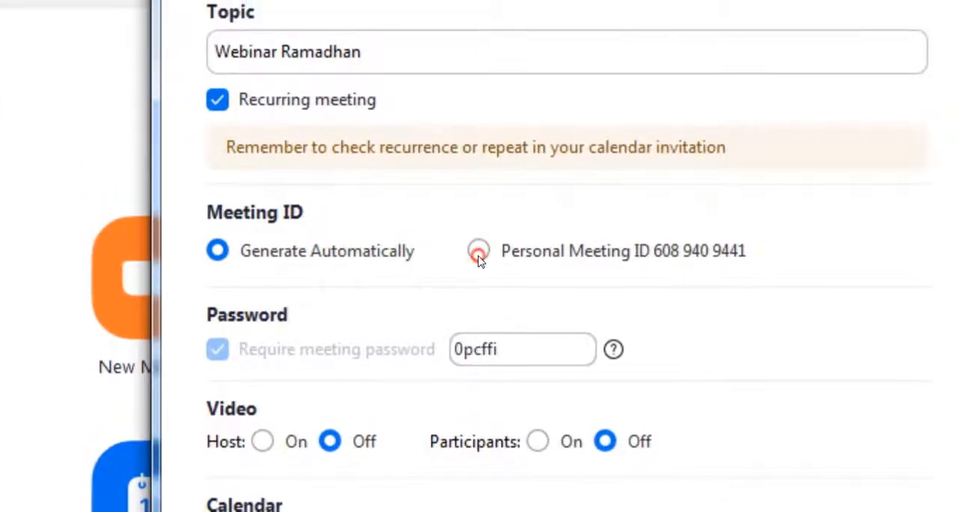
pyautogui.click(480, 198)
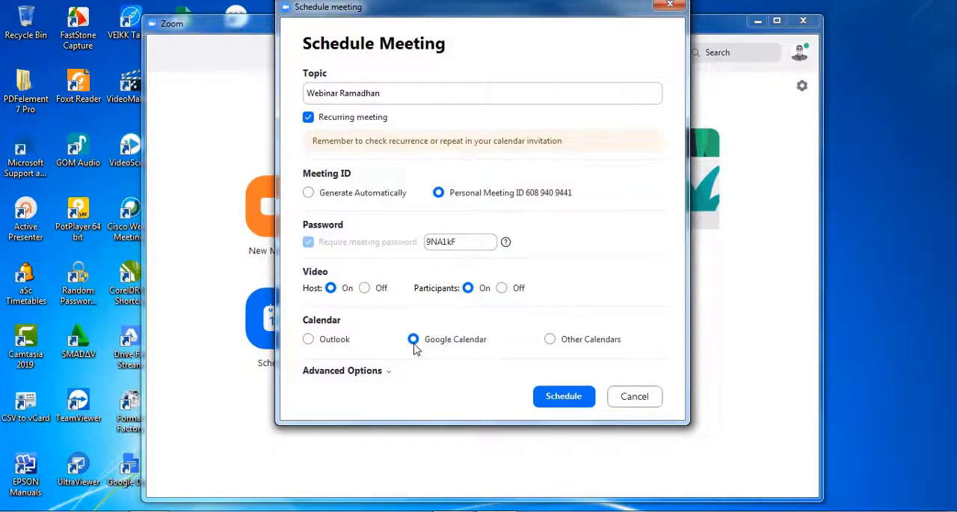
pyautogui.click(388, 374)
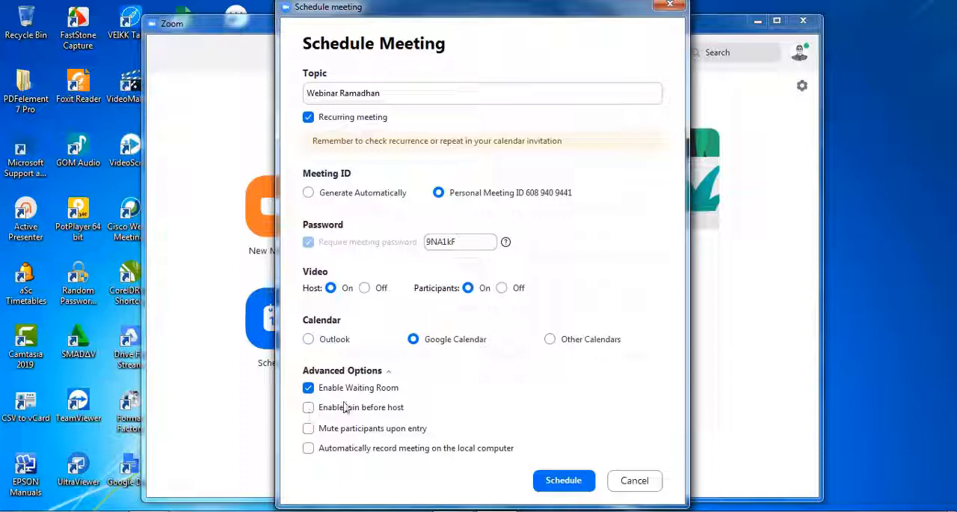
pyautogui.click(564, 482)
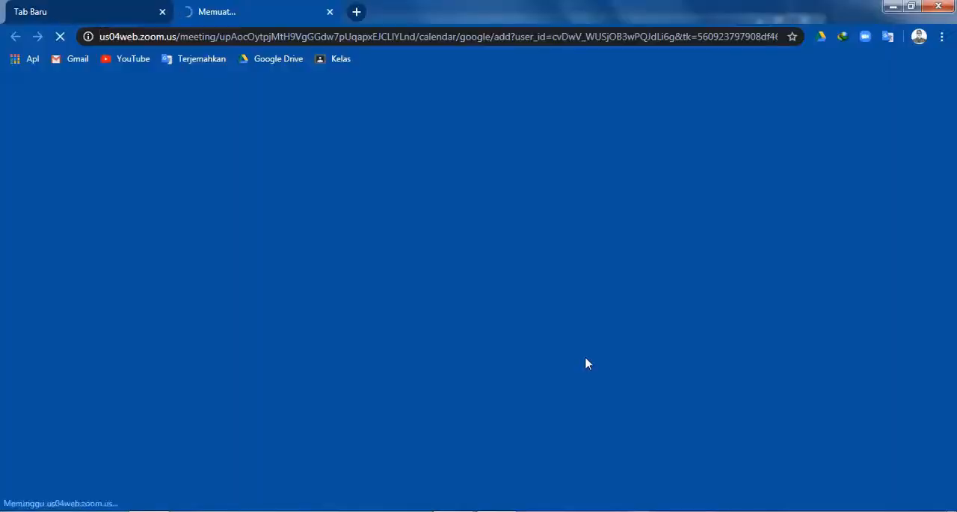
# Step: Choose the existing Google account in the browser and allow Zoom to view and edit events on all its calendars
pyautogui.click(162, 12)
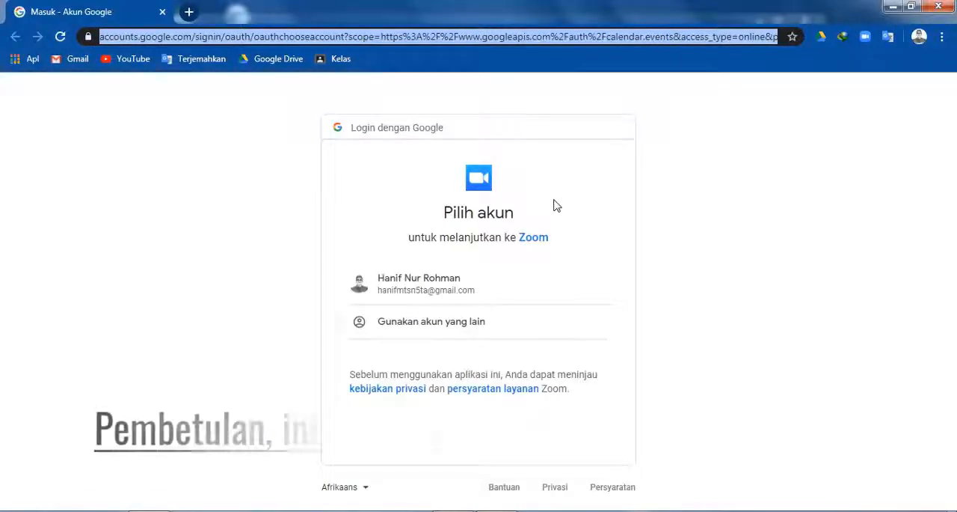
pyautogui.click(462, 284)
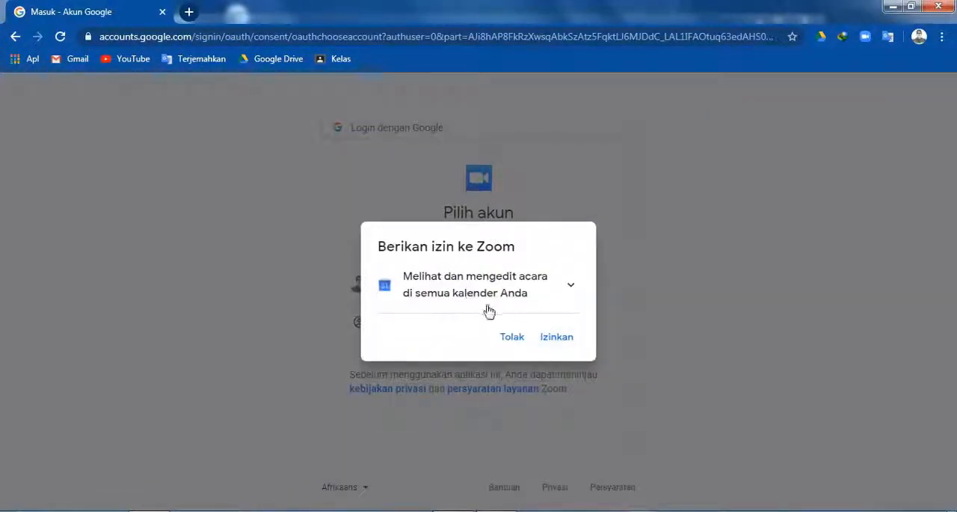
pyautogui.click(594, 199)
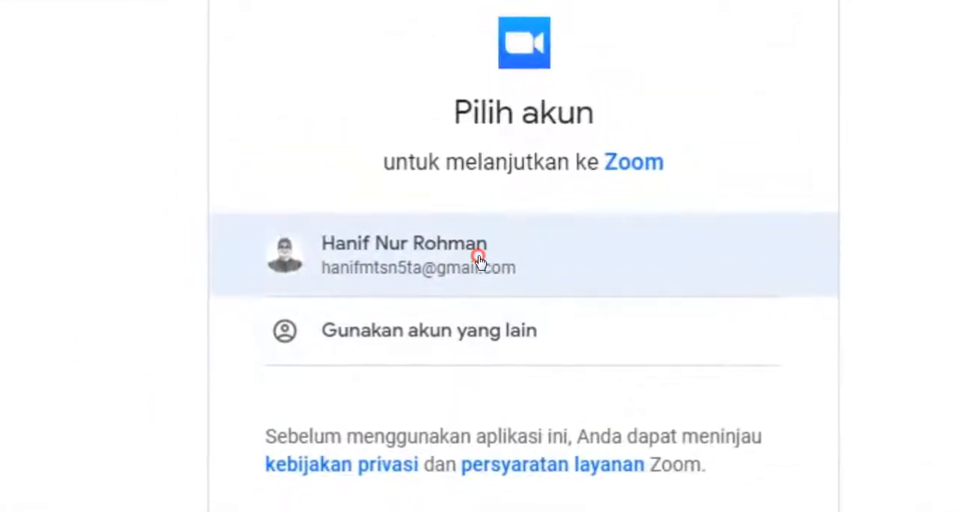
pyautogui.click(482, 266)
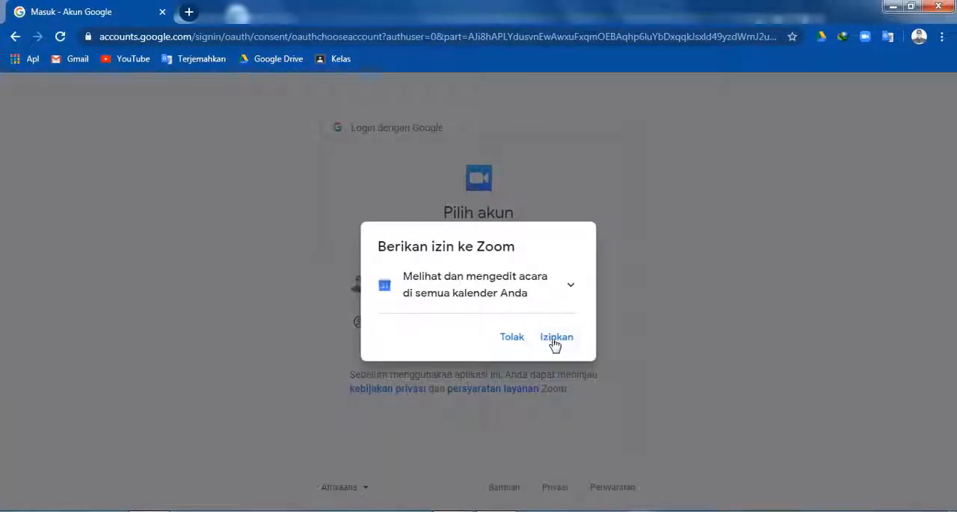
pyautogui.click(555, 338)
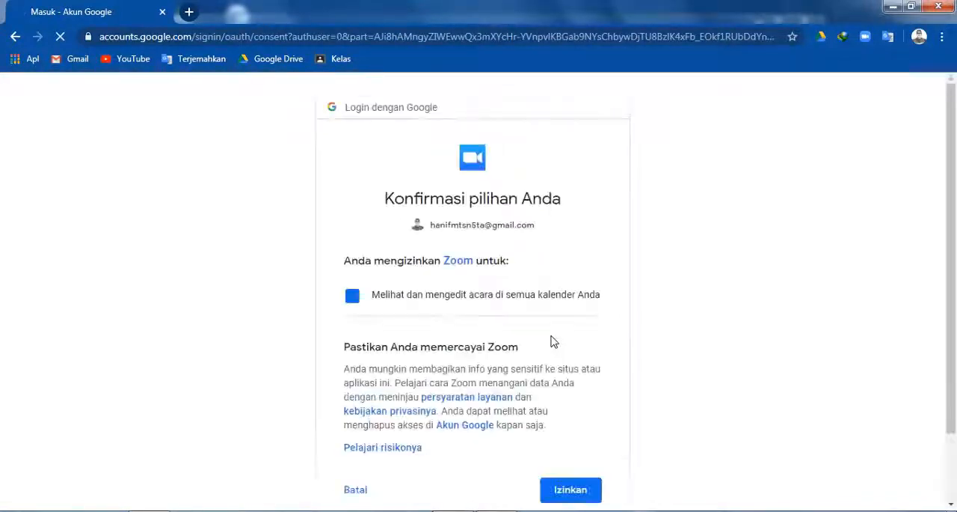
pyautogui.scroll(-2, 496, 309)
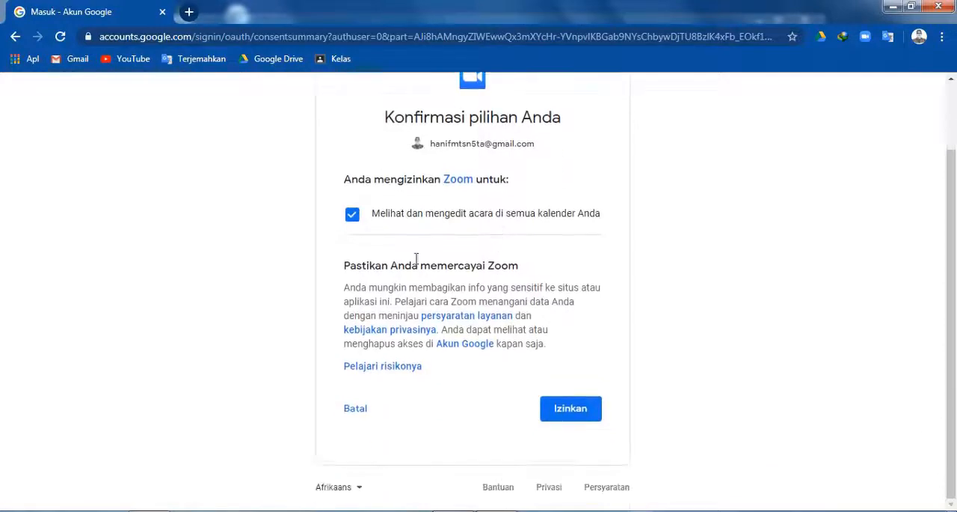
pyautogui.click(577, 410)
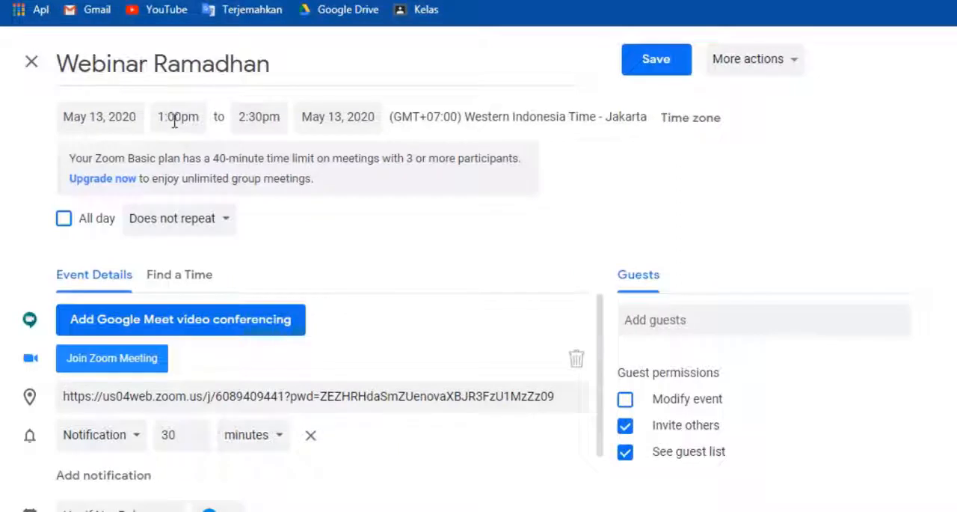
# Step: Set the Webinar Ramadhan event to repeat weekly on Wednesday and allow Google Calendar to show notifications
pyautogui.click(227, 226)
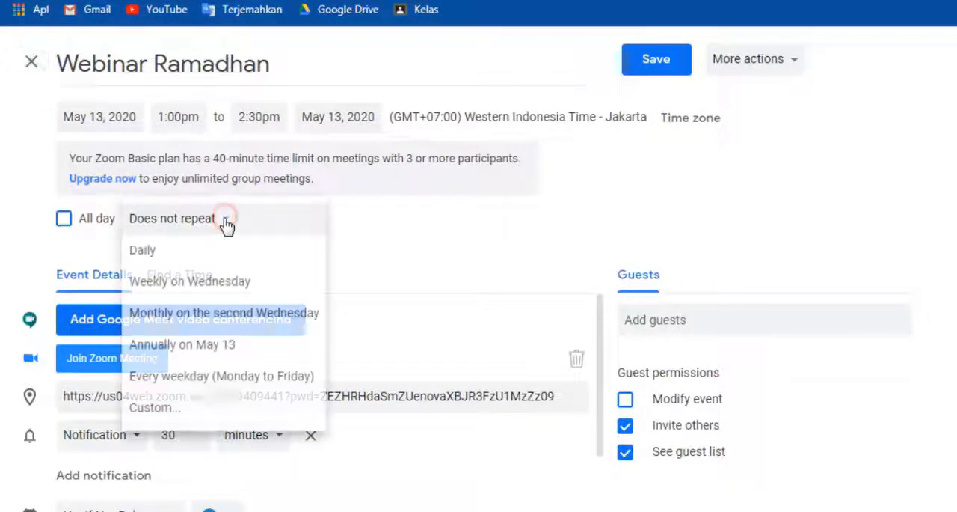
pyautogui.click(208, 288)
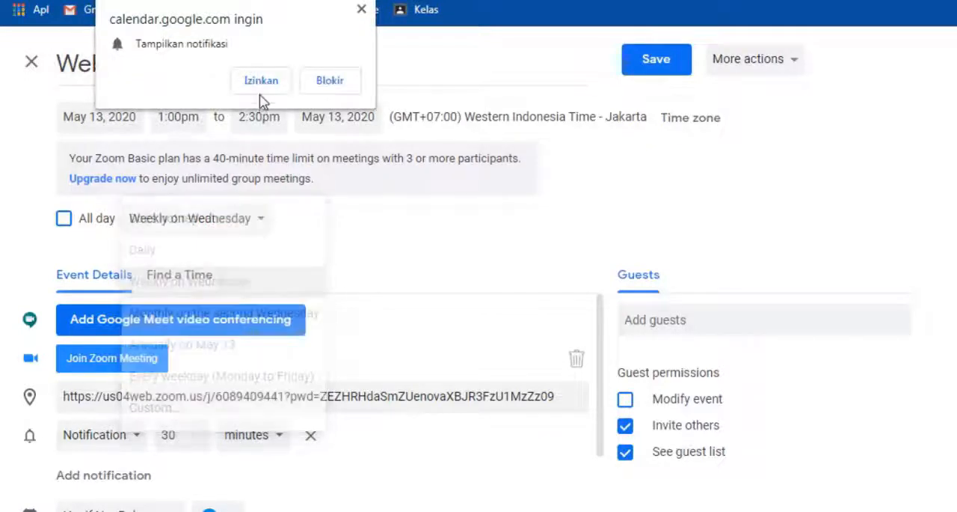
pyautogui.click(261, 82)
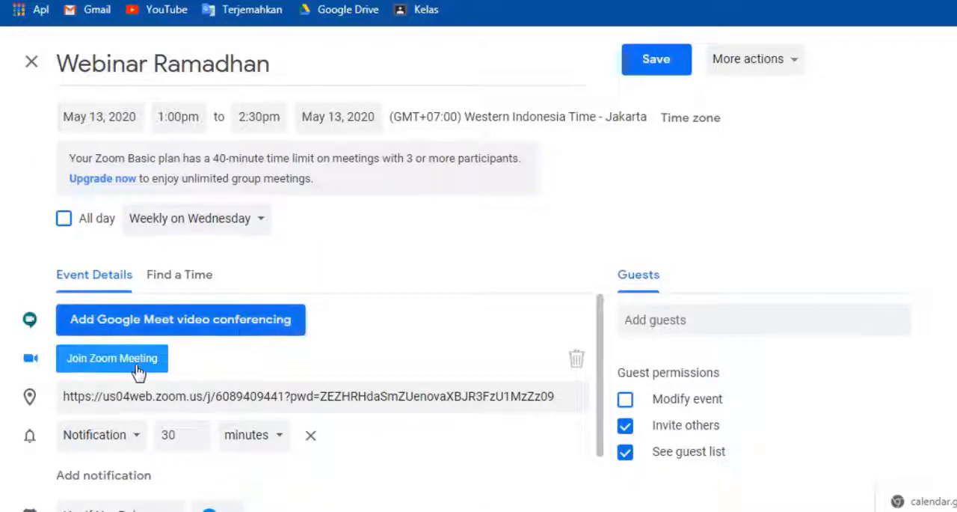
# Step: Set the event's notification to 10 minutes before the start
pyautogui.scroll(-2, 139, 371)
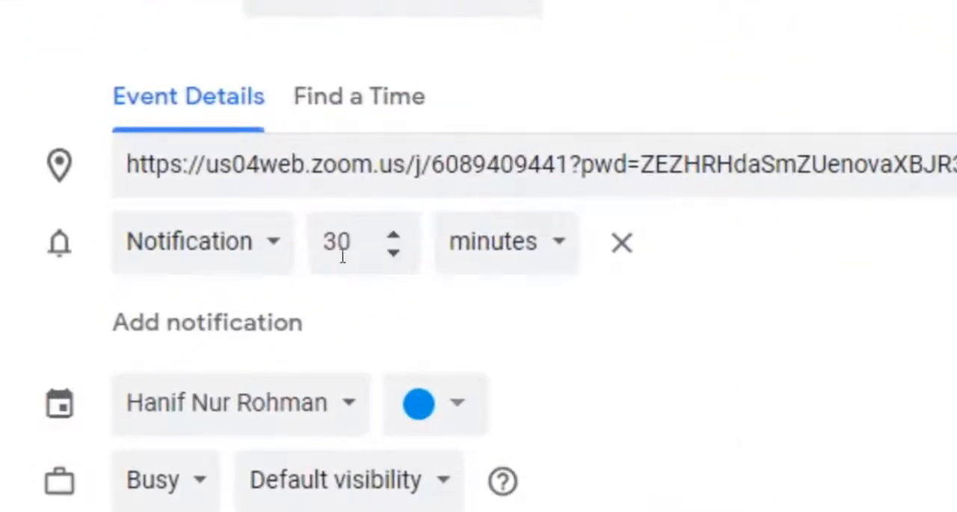
pyautogui.doubleClick(346, 250)
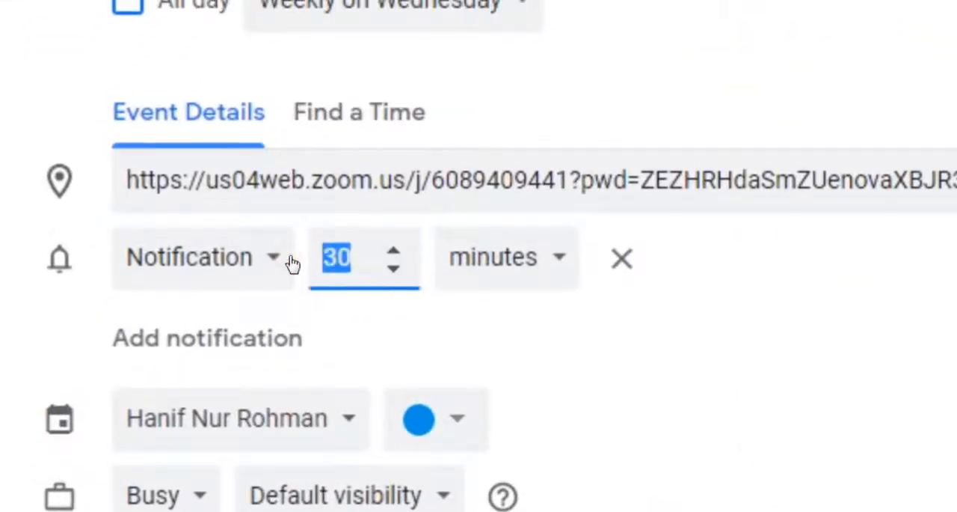
pyautogui.write('10')
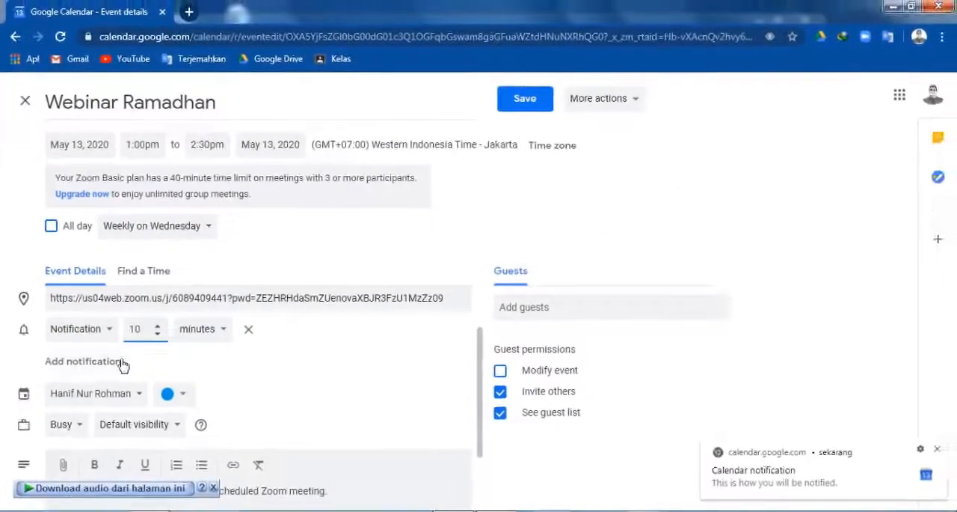
# Step: Copy the full Zoom invitation text, including the join link and meeting credentials, from the event's description
pyautogui.scroll(-1, 314, 357)
pyautogui.scroll(-1, 145, 354)
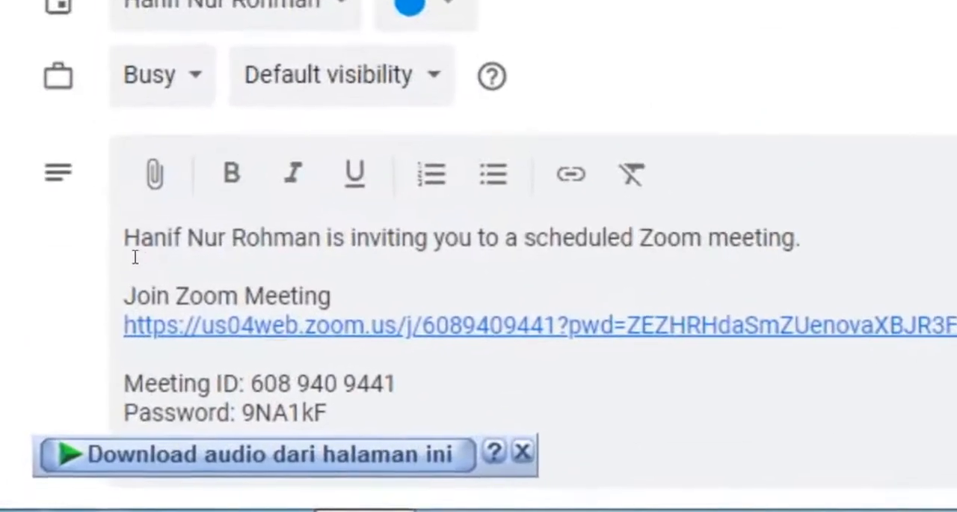
pyautogui.moveTo(56, 369); pyautogui.dragTo(114, 377)
pyautogui.moveTo(228, 243); pyautogui.dragTo(376, 416)
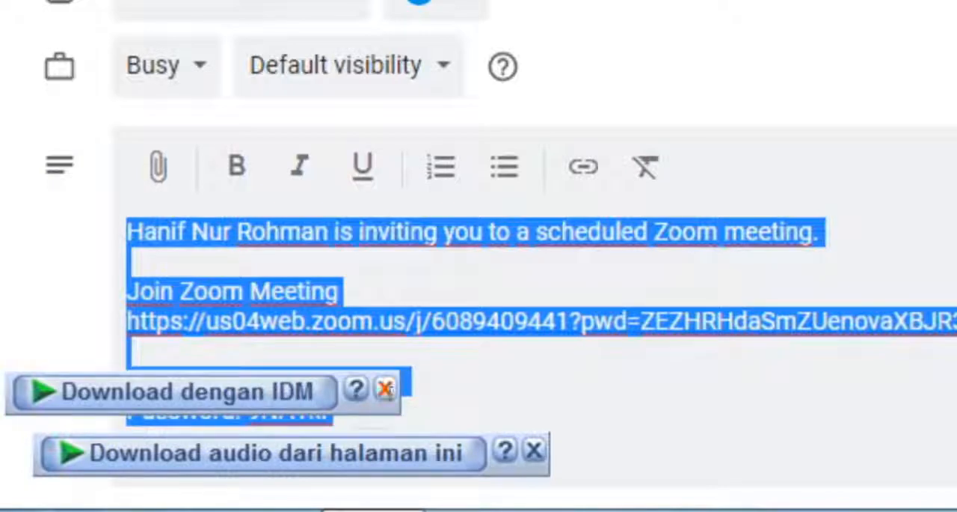
pyautogui.click(385, 389)
pyautogui.click(534, 450)
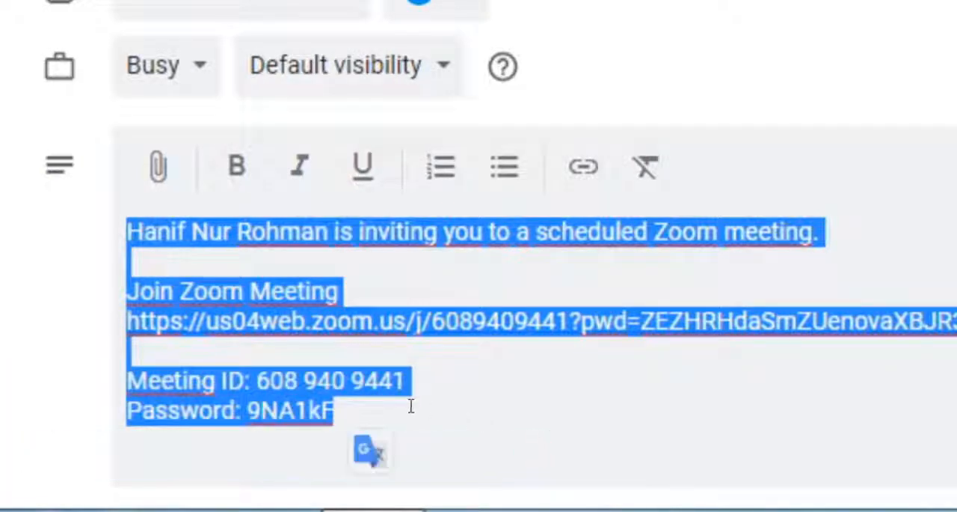
pyautogui.rightClick(372, 398)
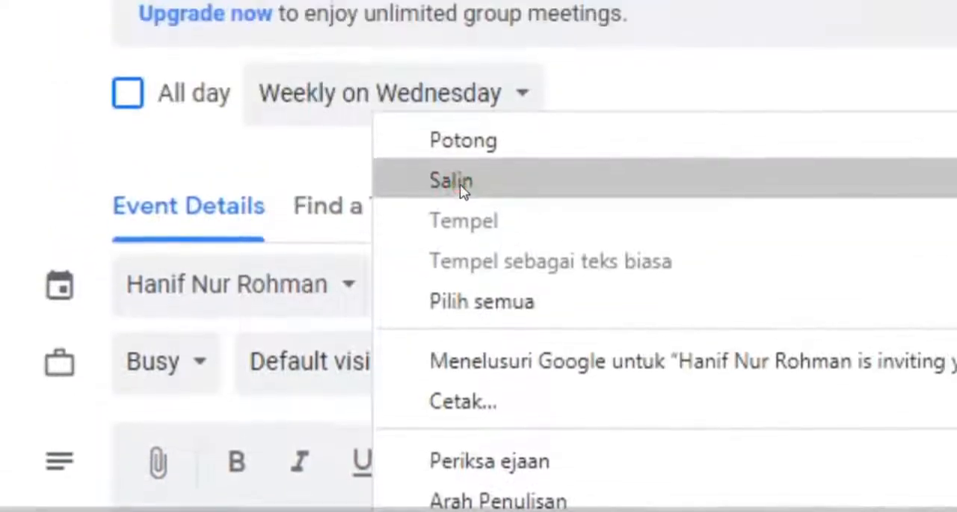
pyautogui.click(456, 181)
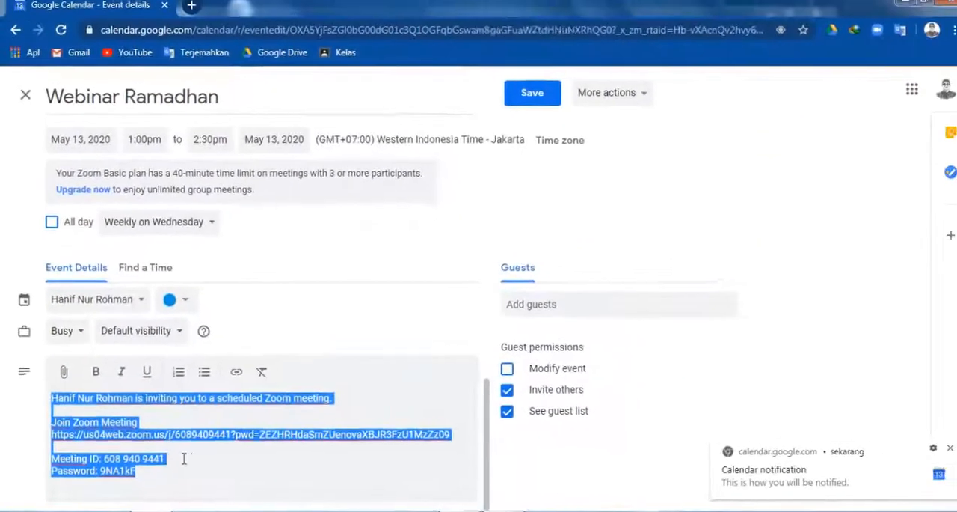
# Step: Deselect the invitation text and save the Webinar Ramadhan event to the calendar
pyautogui.click(220, 447)
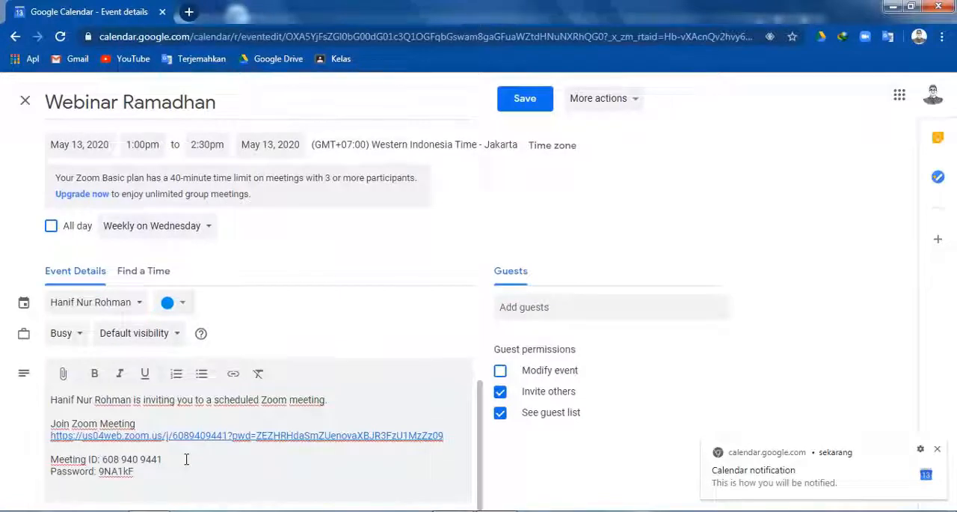
pyautogui.scroll(3, 268, 392)
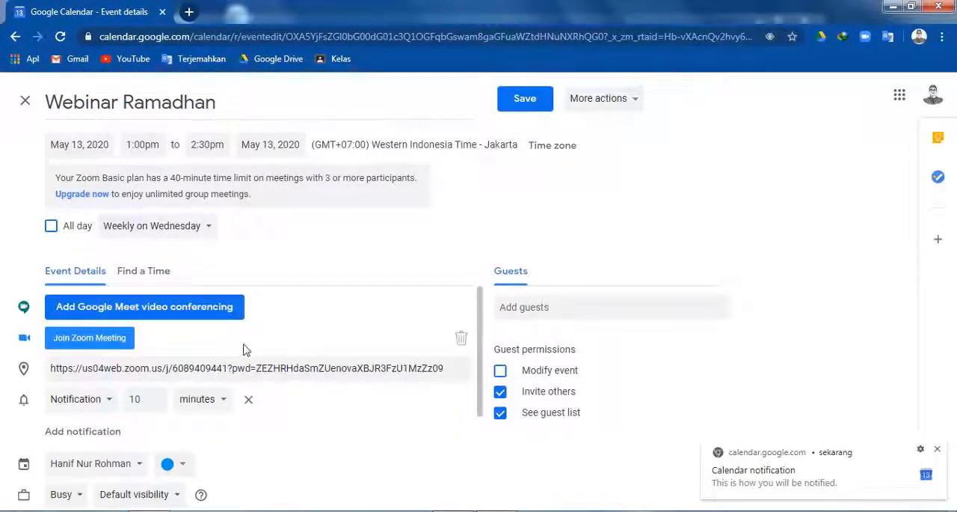
pyautogui.click(527, 100)
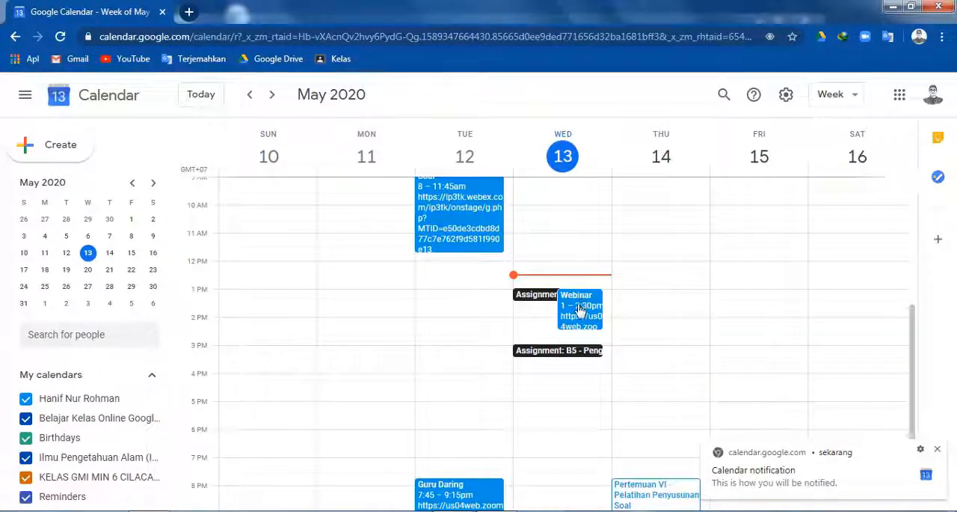
# Step: Switch to the Zoom client, check the Webinar Ramadhan entry among the upcoming meetings, and return to the home screen
pyautogui.click(893, 7)
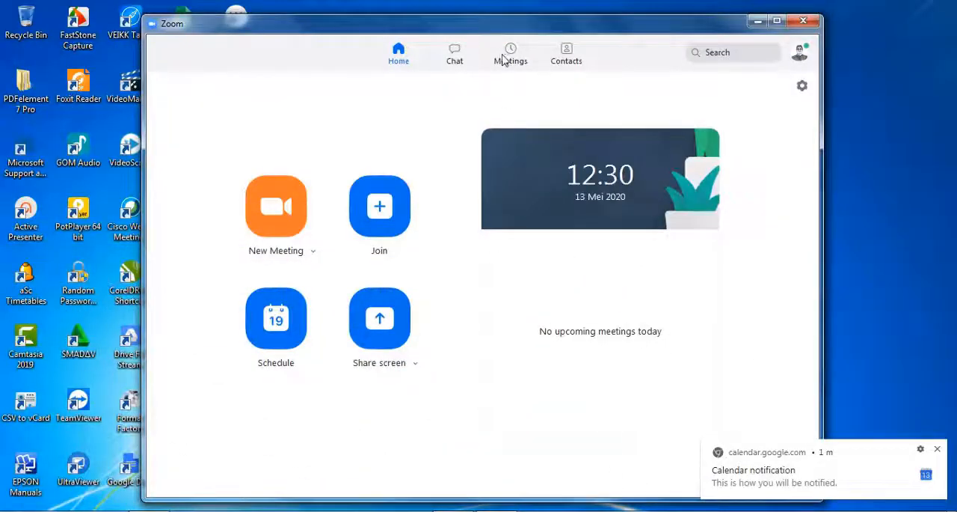
pyautogui.click(510, 59)
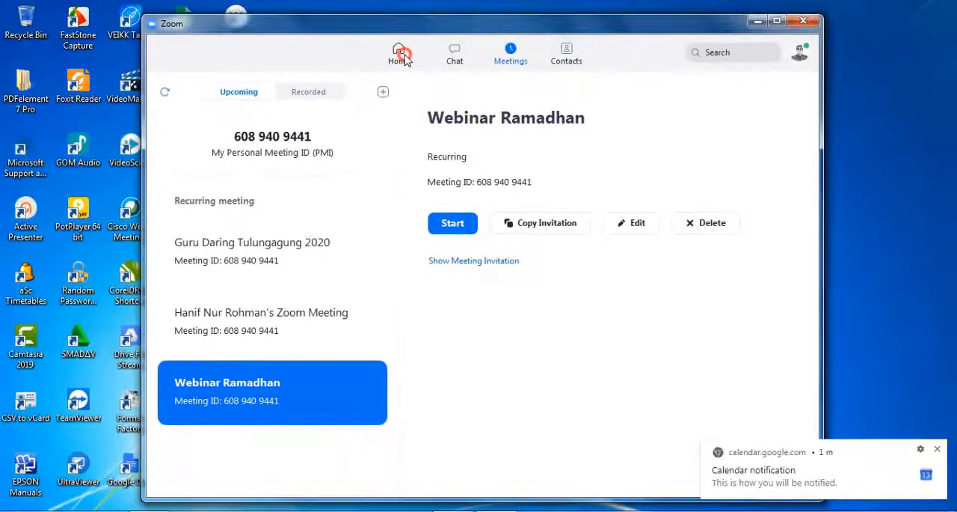
pyautogui.click(378, 8)
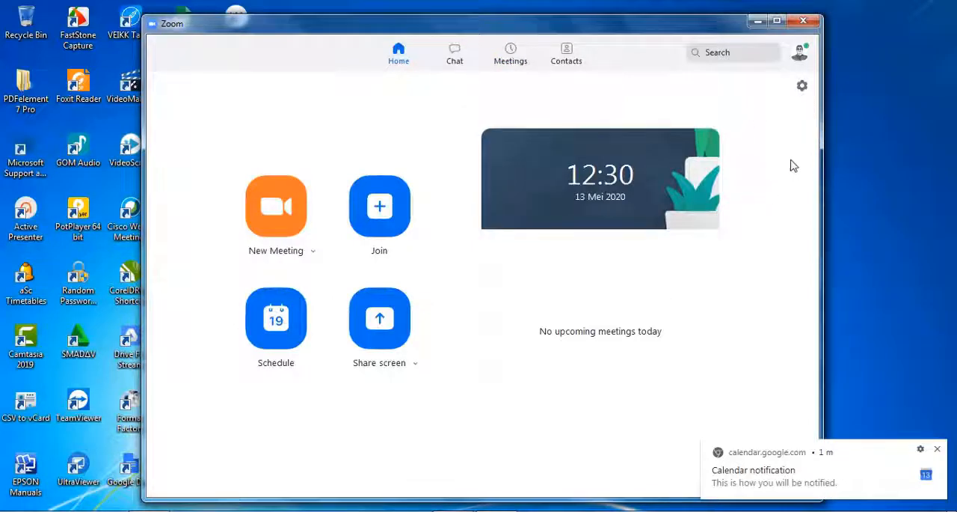
# Step: Open the additional web settings from Zoom's General settings, then clear the Zoom windows away to reach the browser
pyautogui.click(802, 87)
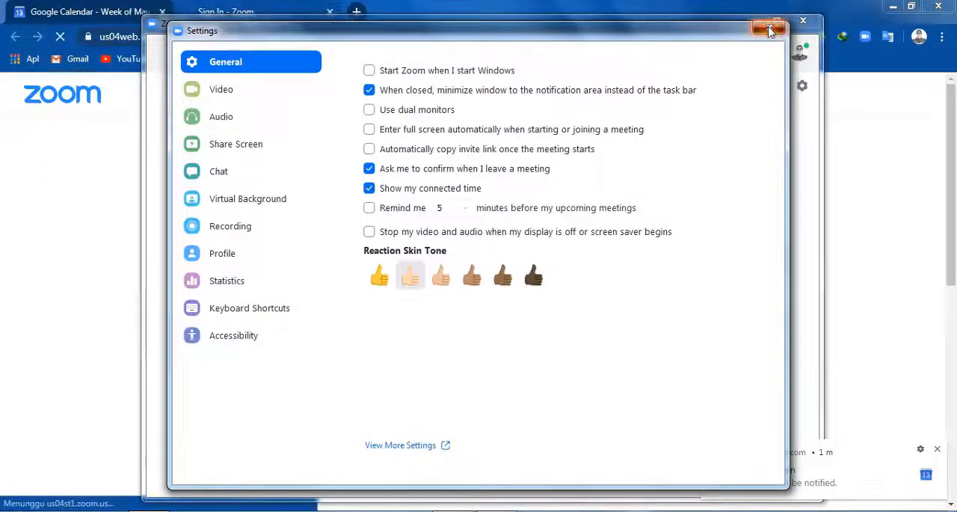
pyautogui.click(771, 30)
pyautogui.click(757, 22)
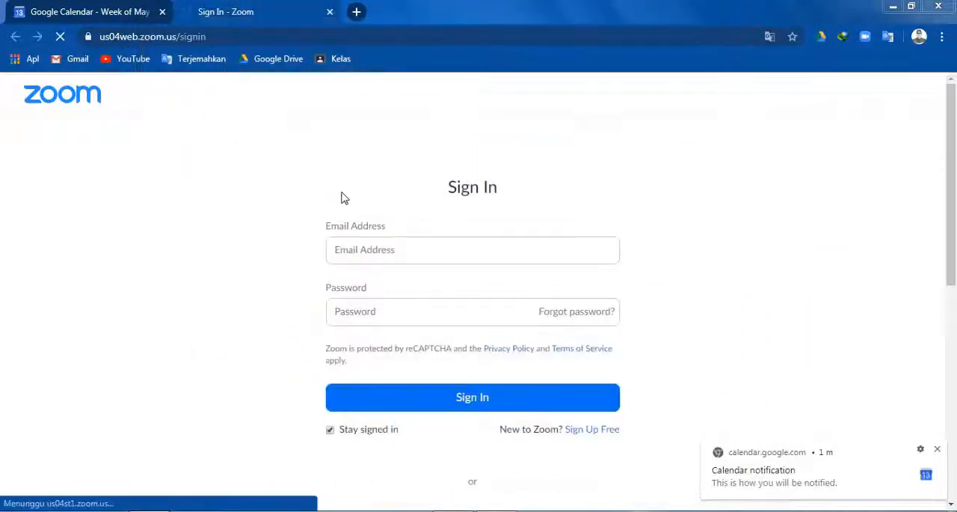
# Step: Dismiss the calendar notification and sign in to the Zoom web portal with Google
pyautogui.click(937, 448)
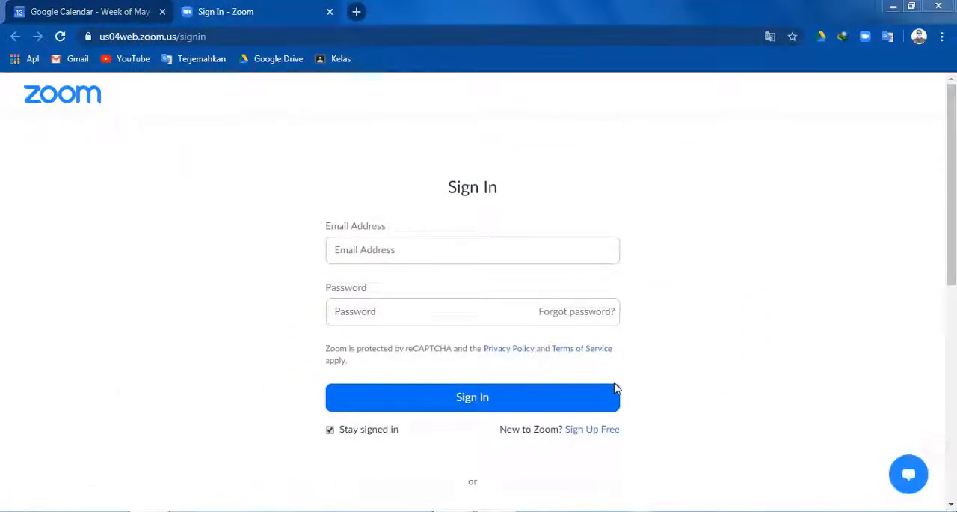
pyautogui.scroll(-4, 808, 366)
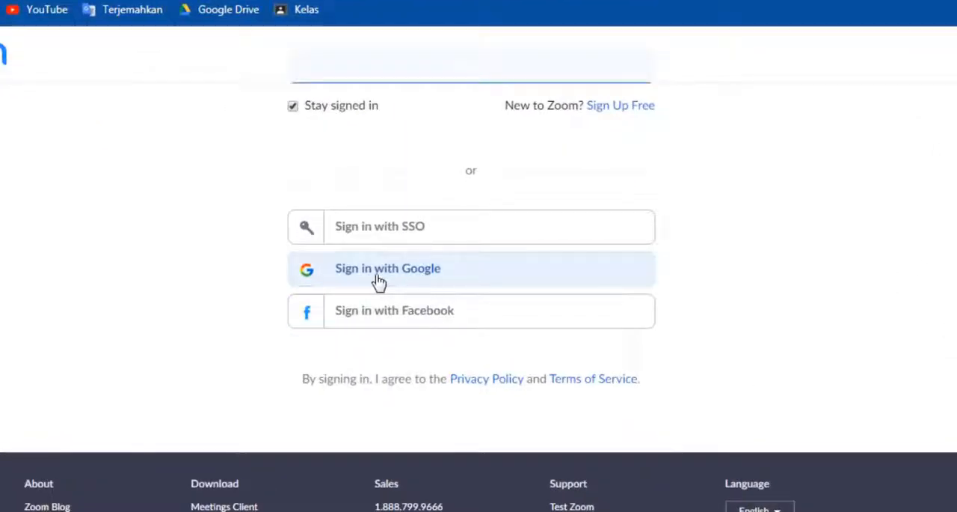
pyautogui.click(379, 278)
pyautogui.click(379, 269)
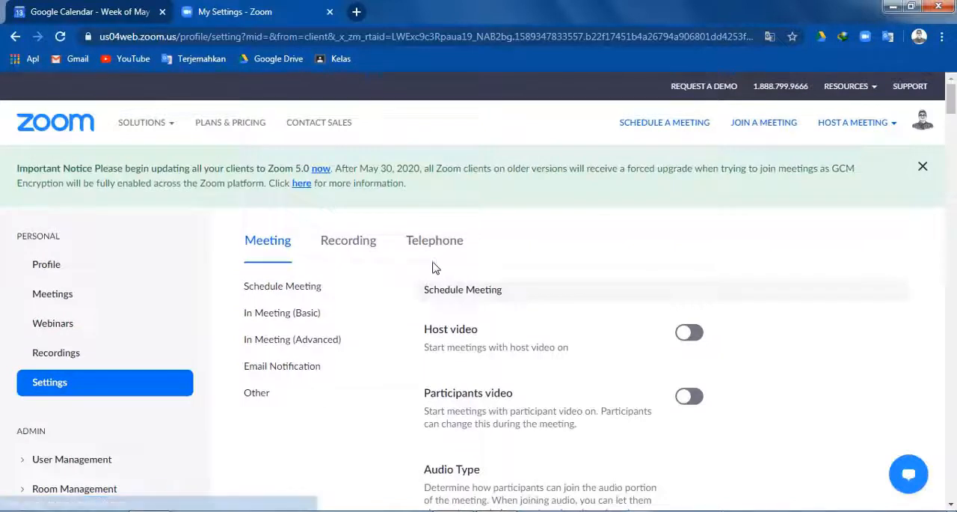
# Step: Enable "Use Personal Meeting ID (PMI) when scheduling a meeting" in the Schedule Meeting settings
pyautogui.scroll(-1, 368, 312)
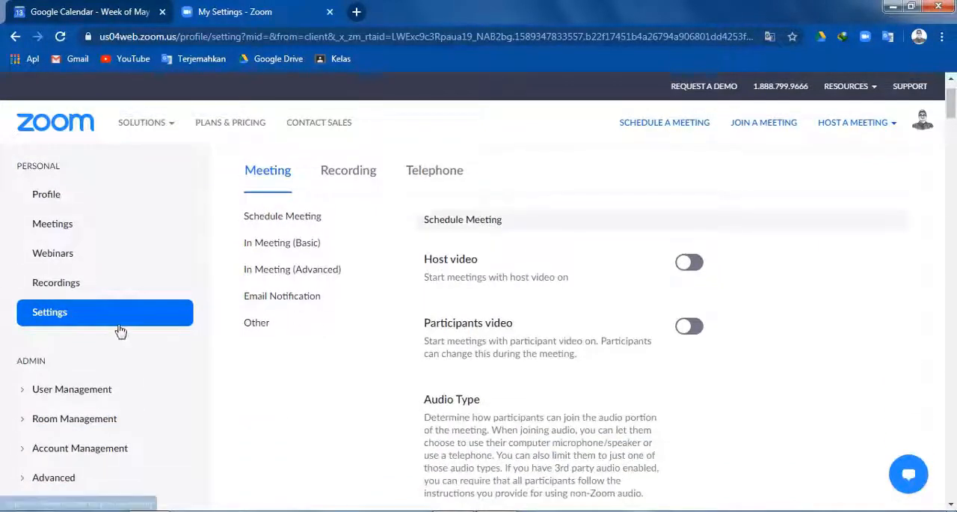
pyautogui.scroll(-2, 370, 341)
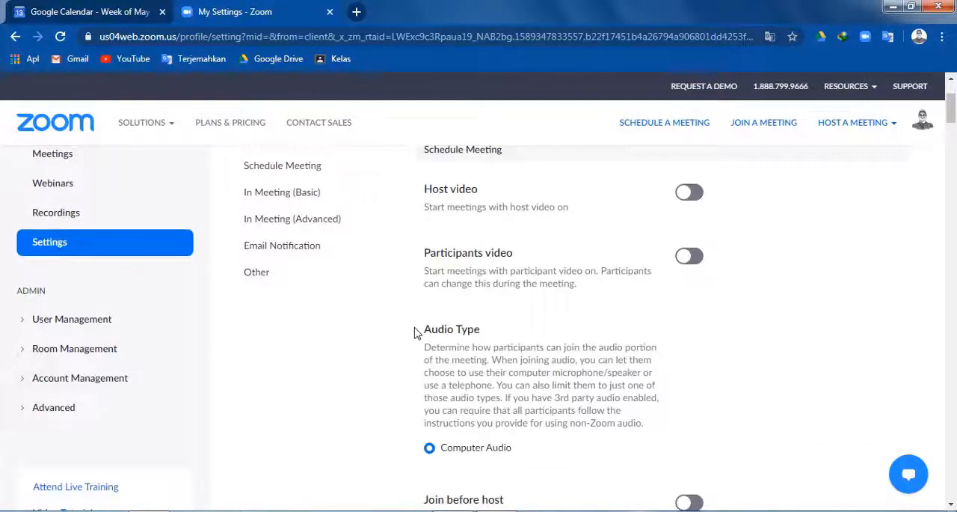
pyautogui.scroll(-2, 404, 336)
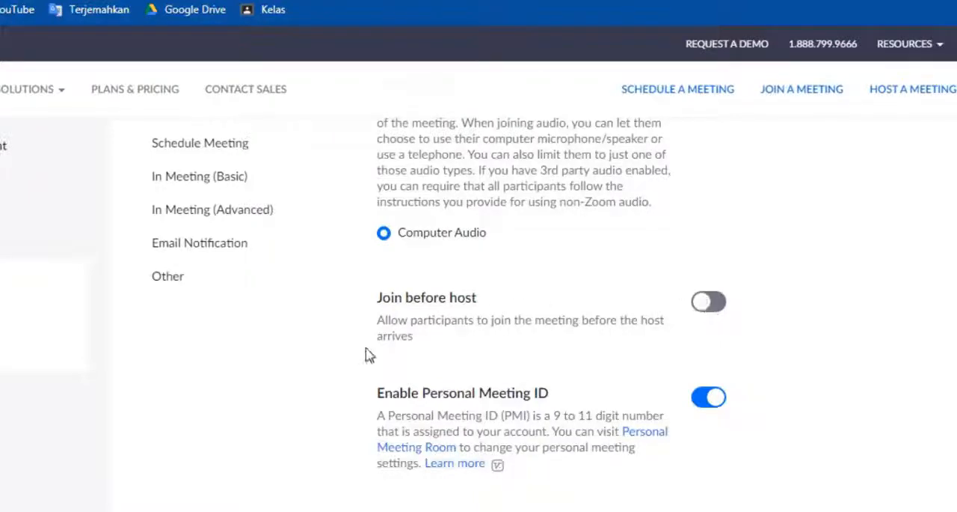
pyautogui.scroll(-2, 389, 344)
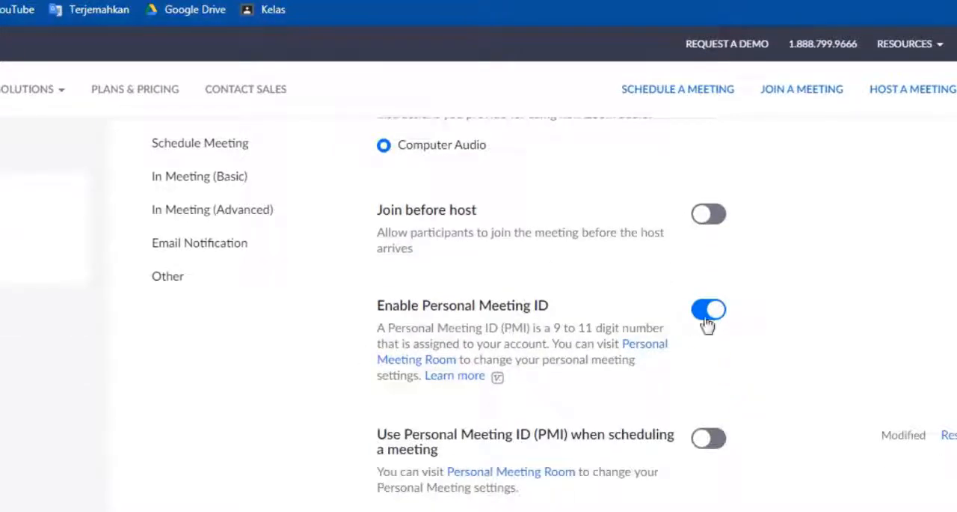
pyautogui.scroll(-2, 705, 266)
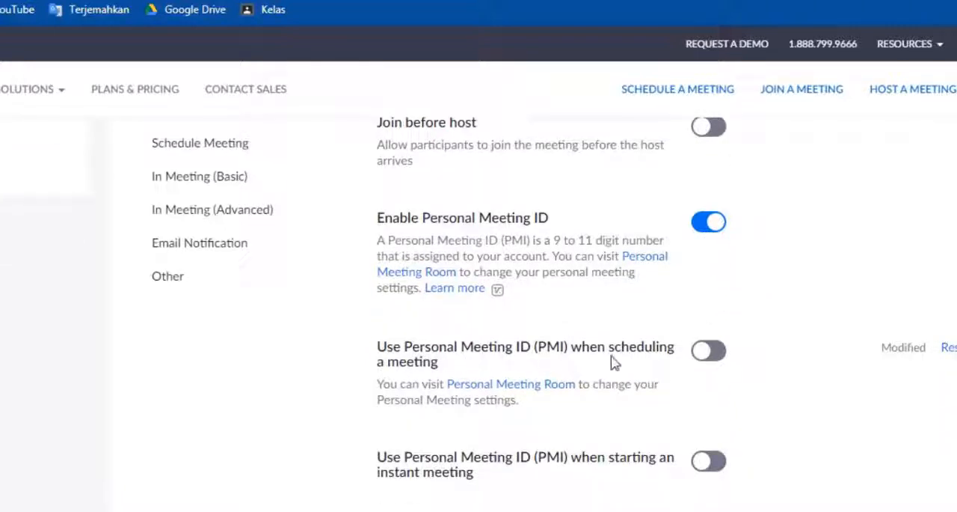
pyautogui.click(711, 352)
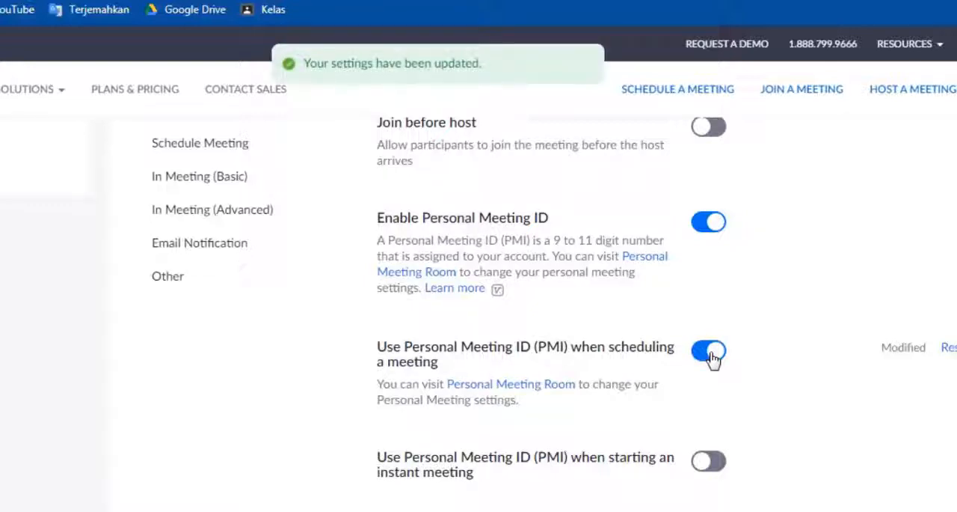
# Step: Review the Personal Meeting ID and meeting password options in the Schedule Meeting settings
pyautogui.scroll(-2, 715, 357)
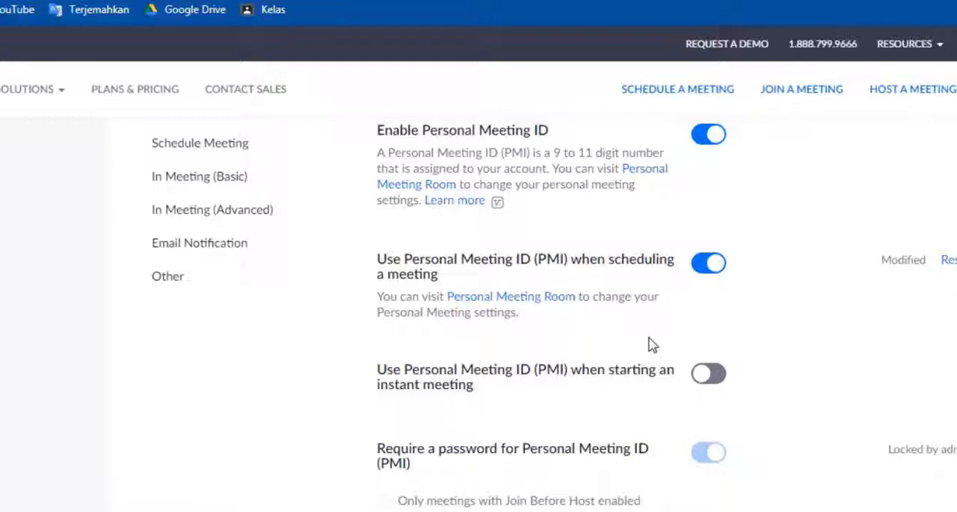
pyautogui.scroll(-1, 650, 344)
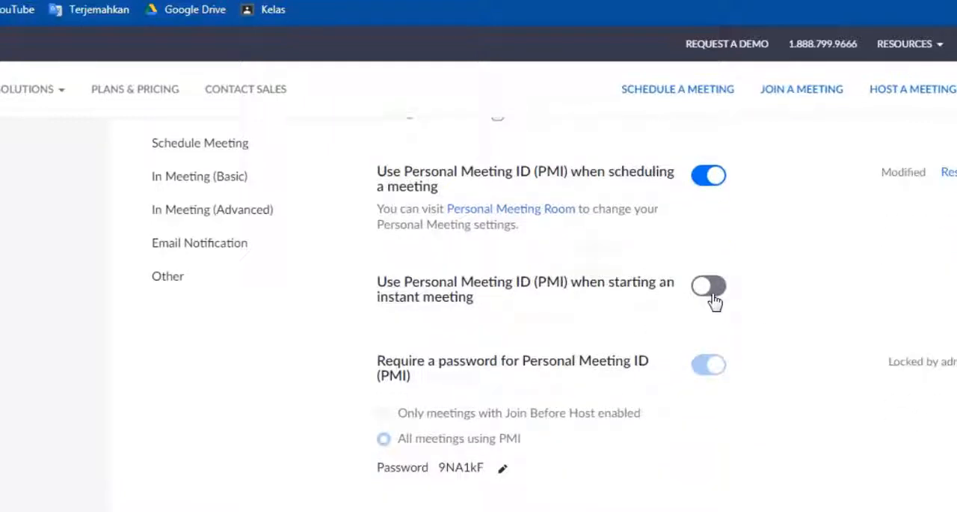
pyautogui.scroll(-1, 715, 300)
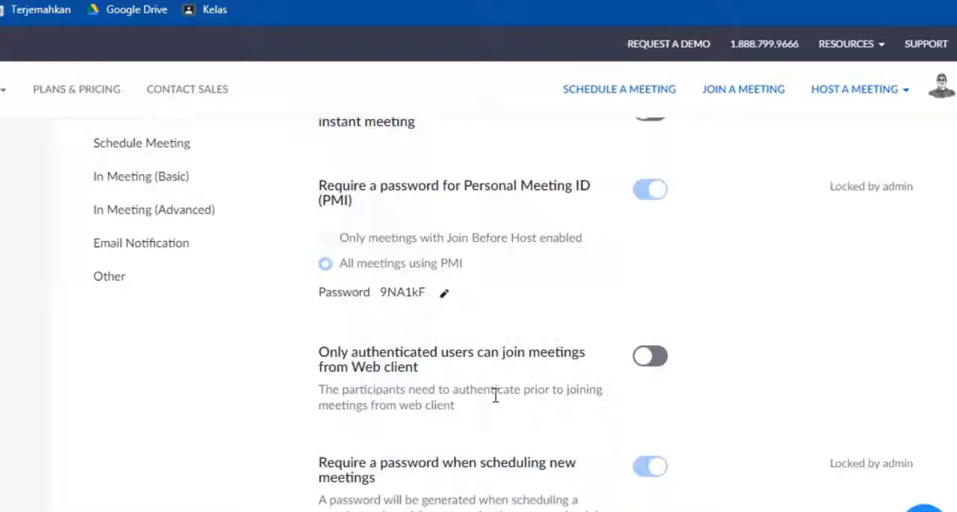
pyautogui.scroll(-2, 495, 395)
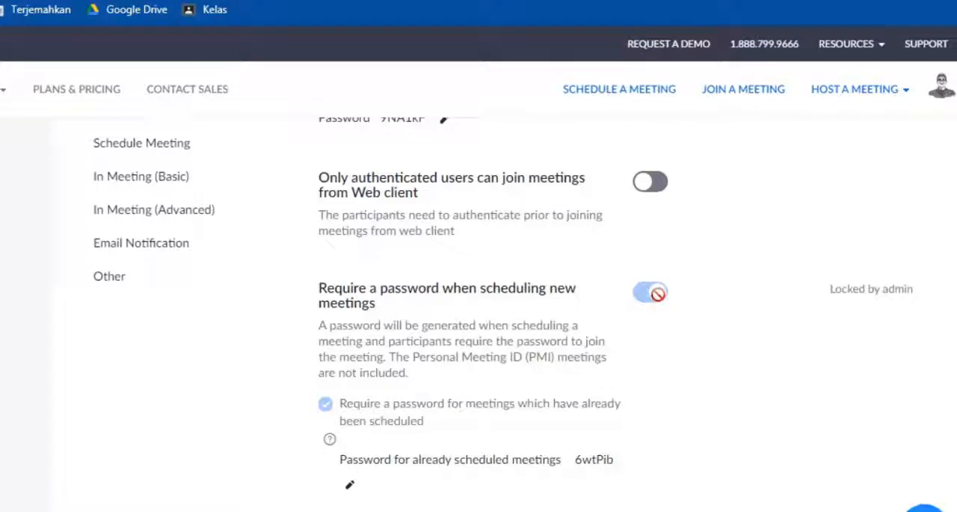
pyautogui.scroll(-3, 656, 299)
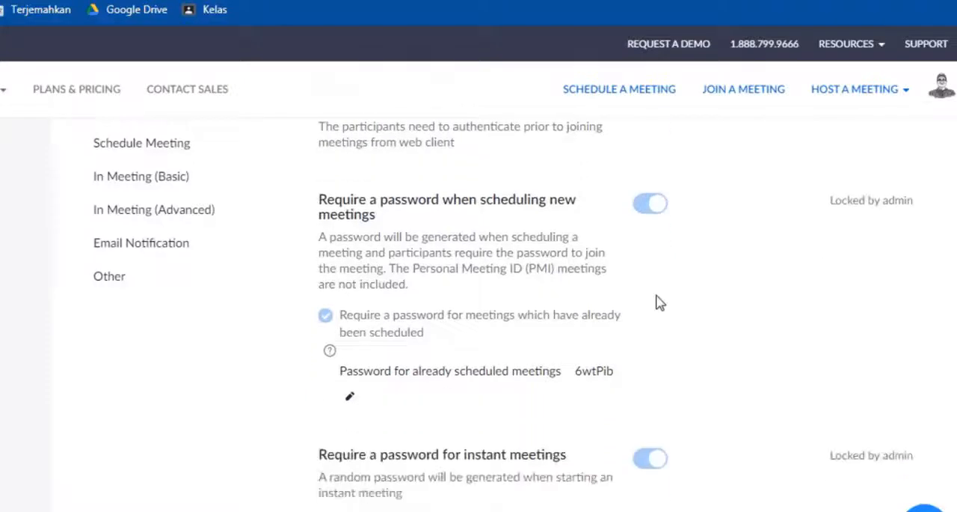
pyautogui.scroll(-4, 637, 365)
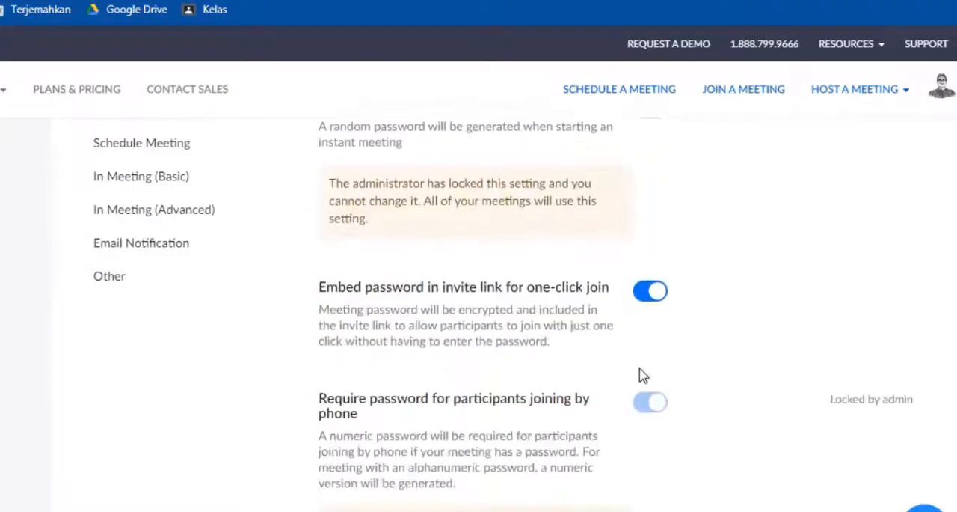
pyautogui.scroll(-3, 652, 321)
pyautogui.scroll(12, 651, 323)
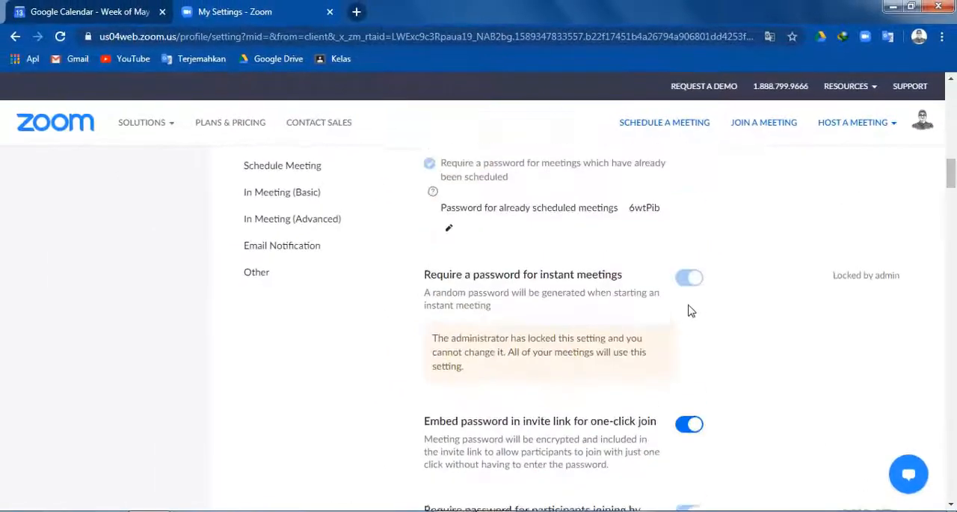
pyautogui.scroll(5, 691, 310)
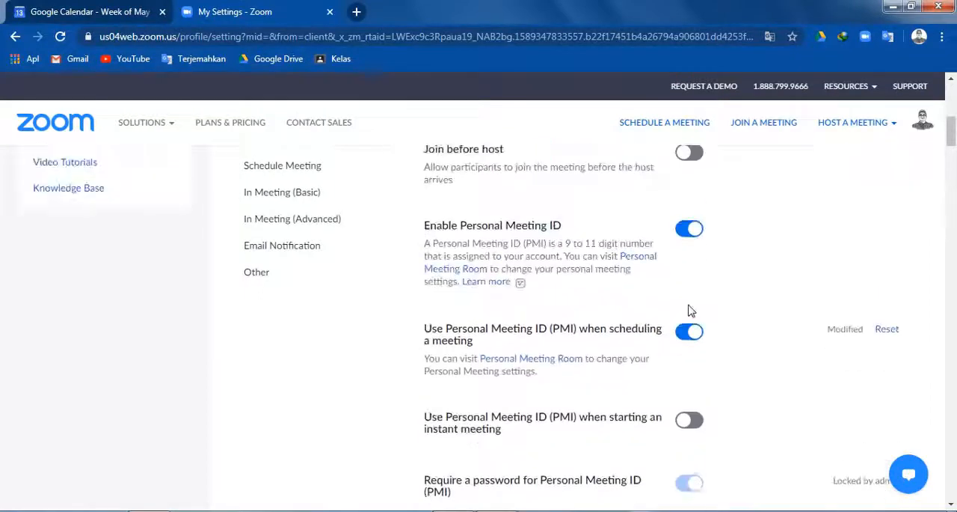
# Step: Look through the rest of the Schedule Meeting settings and the In Meeting (Basic) chat options, and return to the beginning of the page
pyautogui.scroll(-1, 691, 311)
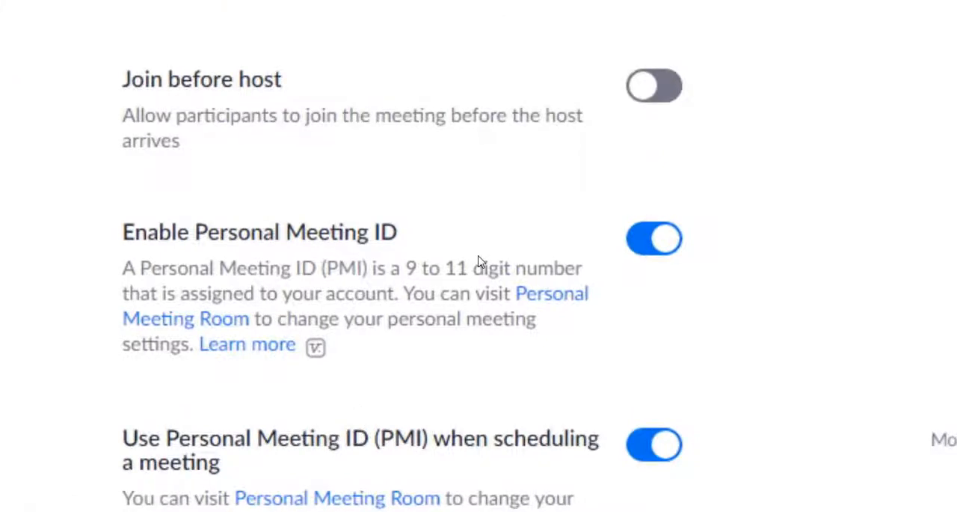
pyautogui.scroll(-2, 479, 261)
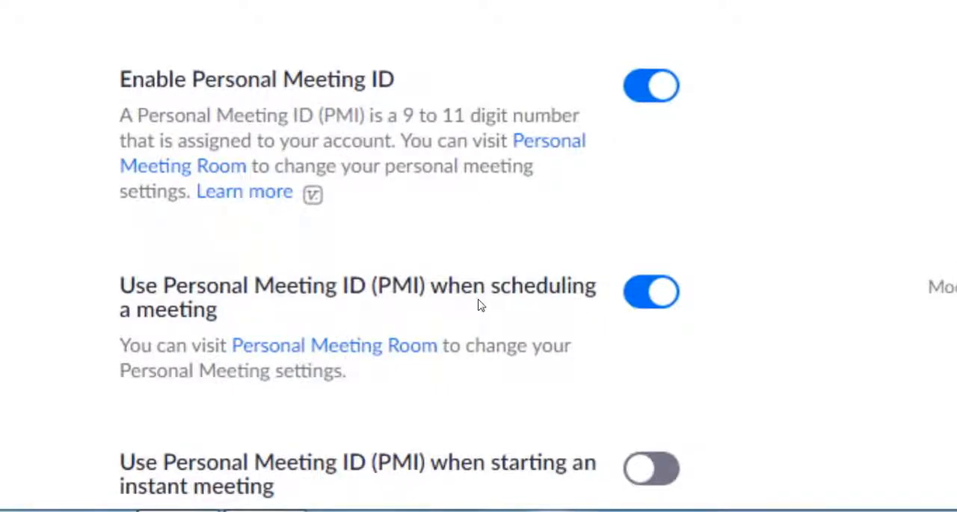
pyautogui.scroll(-3, 593, 348)
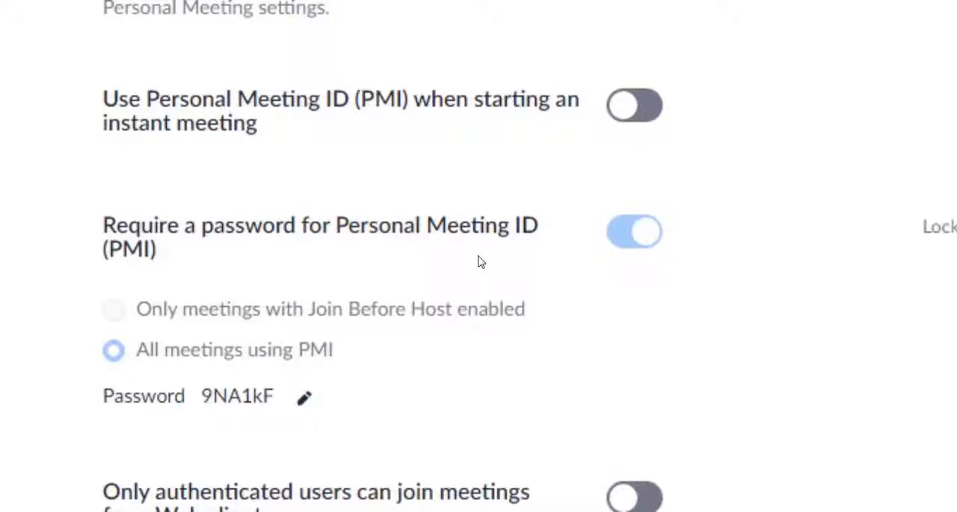
pyautogui.scroll(-5, 628, 307)
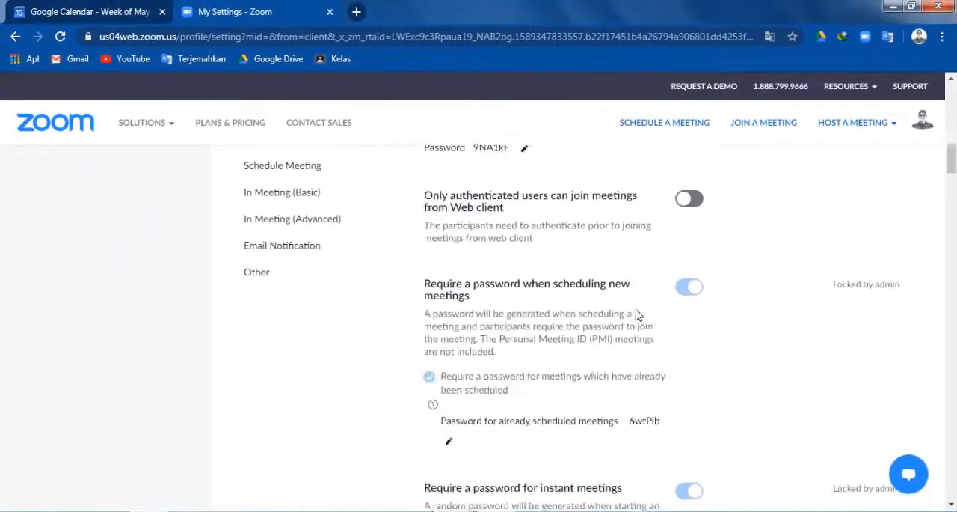
pyautogui.scroll(-2, 665, 310)
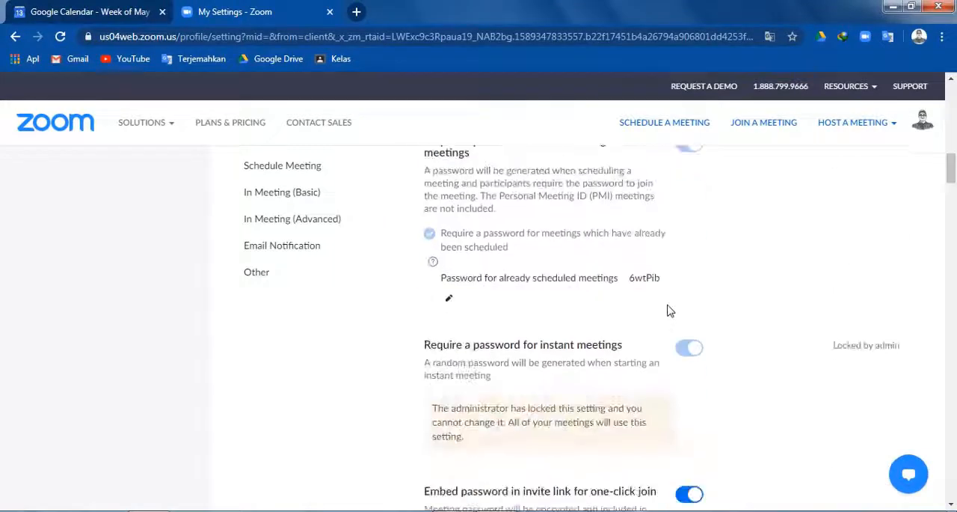
pyautogui.scroll(2, 666, 309)
pyautogui.scroll(-5, 659, 307)
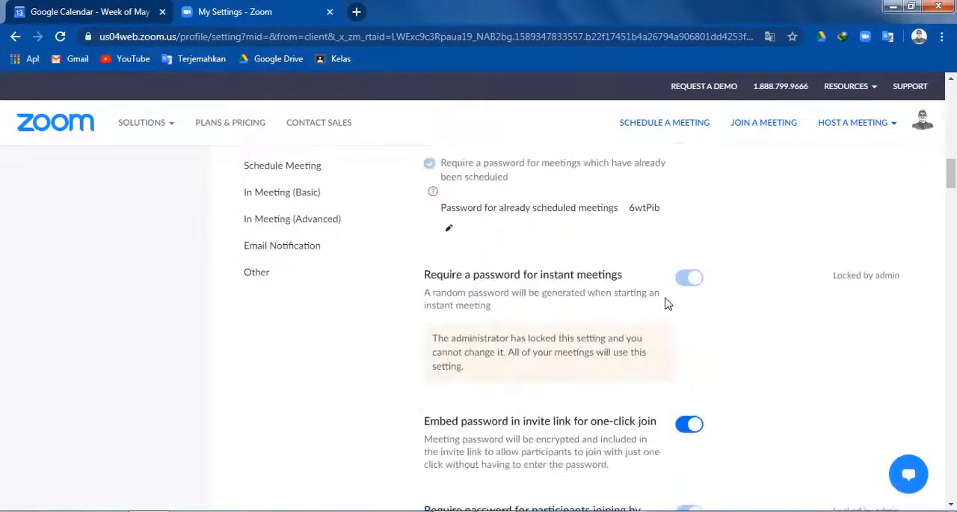
pyautogui.scroll(-6, 671, 324)
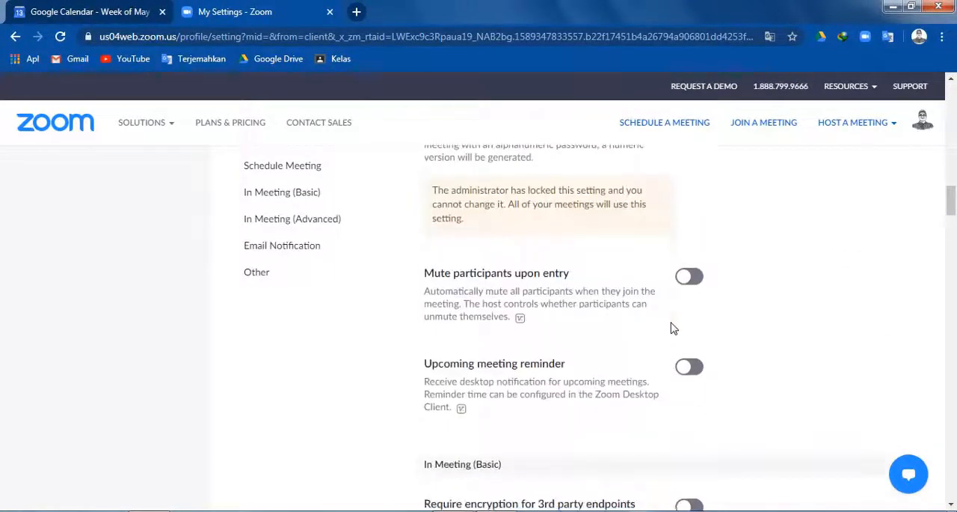
pyautogui.scroll(-2, 670, 328)
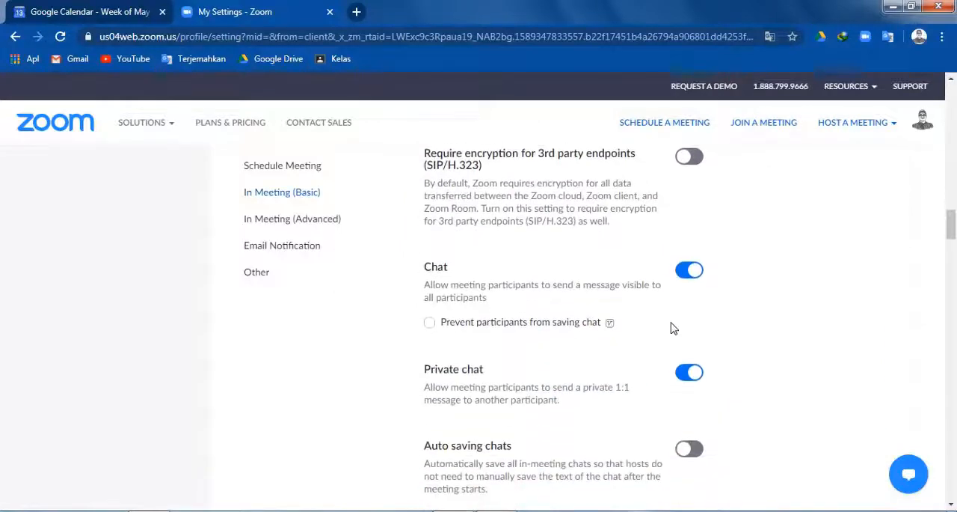
pyautogui.scroll(-2, 671, 327)
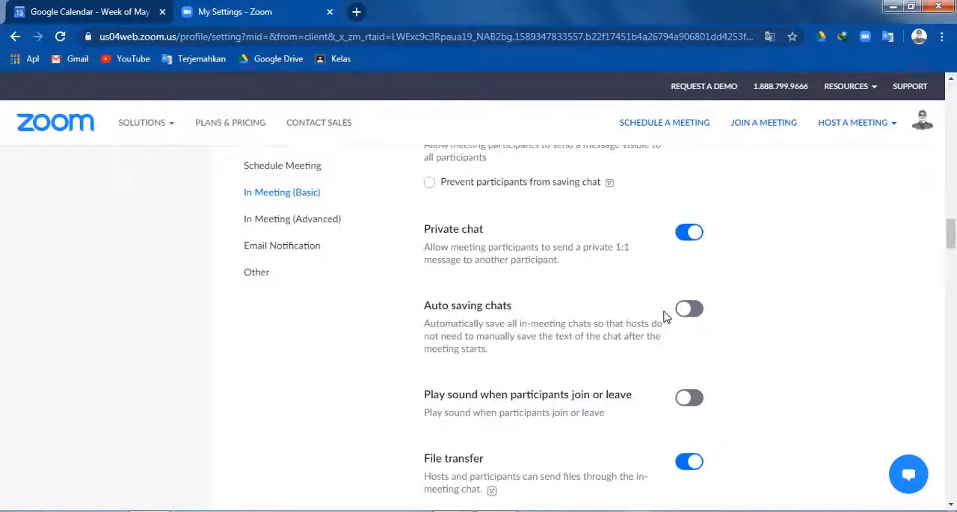
pyautogui.scroll(-2, 666, 317)
pyautogui.scroll(16, 665, 317)
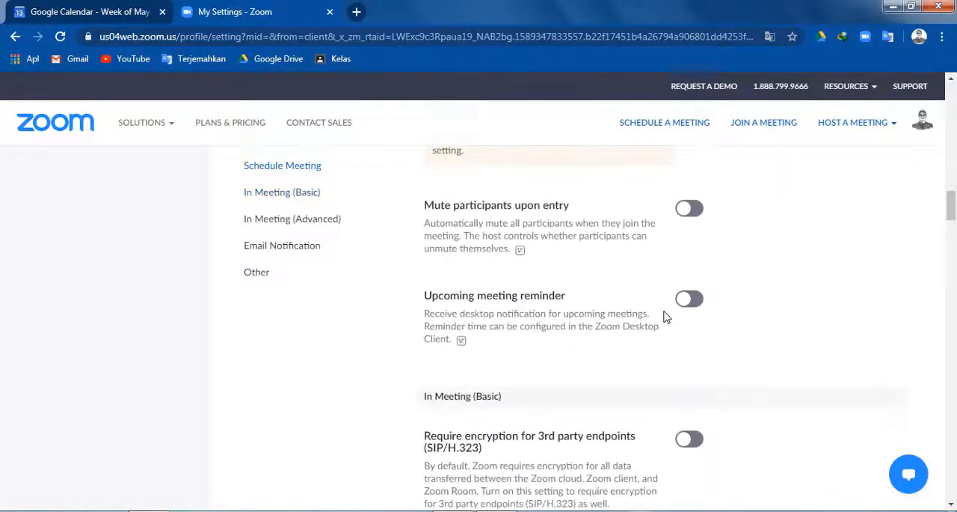
pyautogui.scroll(10, 664, 316)
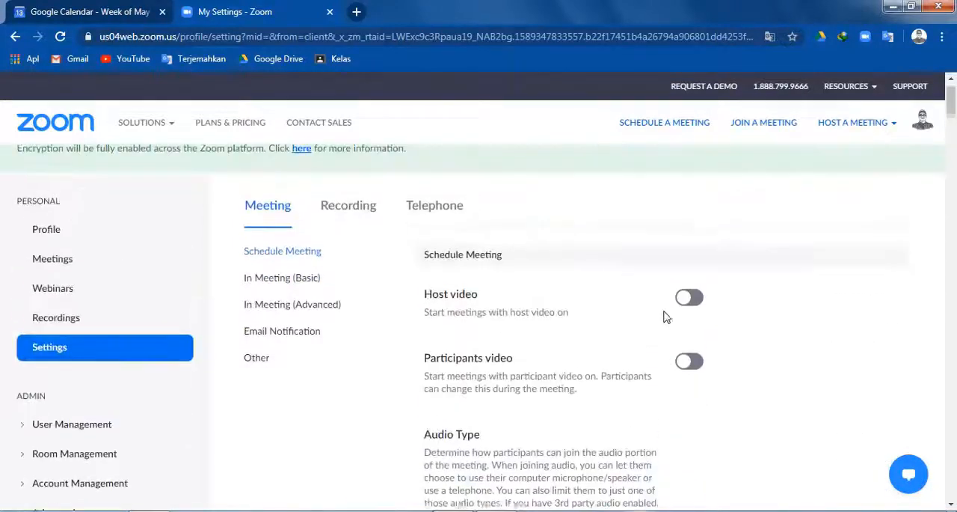
# Step: Switch to the Zoom client, check the default meeting ID and password options for scheduling a new meeting, and cancel without scheduling
pyautogui.click(893, 7)
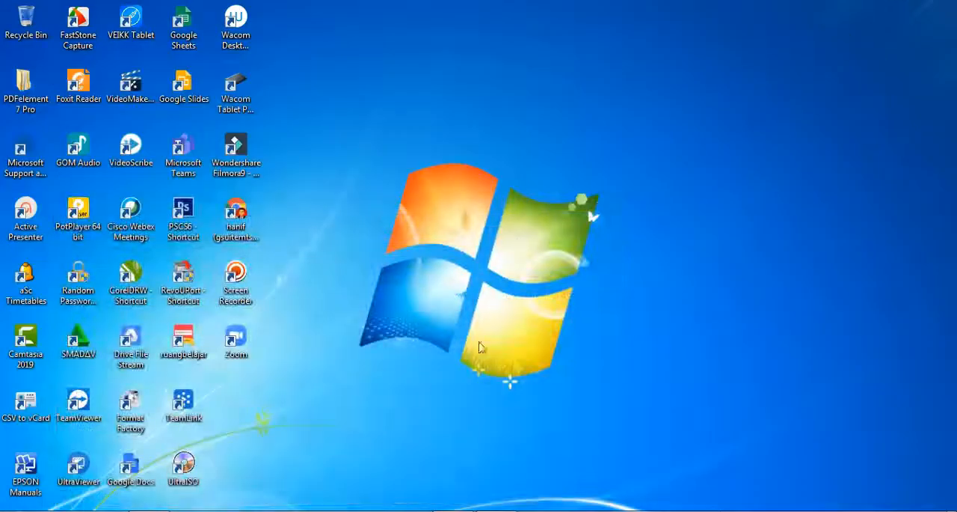
pyautogui.click(462, 510)
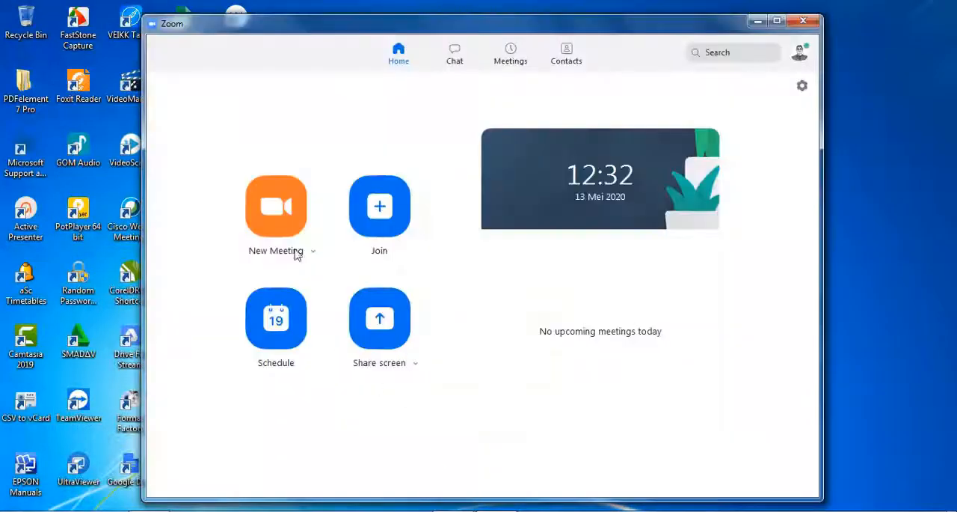
pyautogui.click(286, 346)
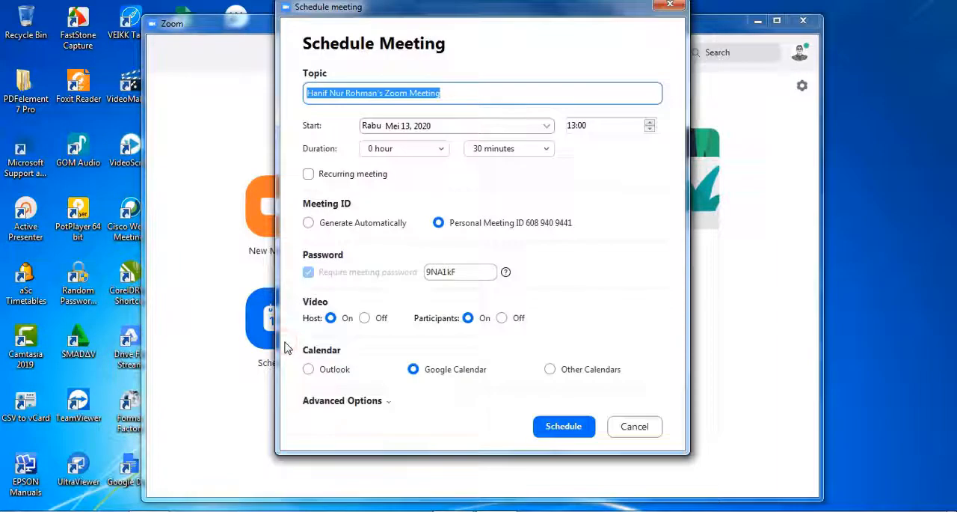
pyautogui.click(634, 427)
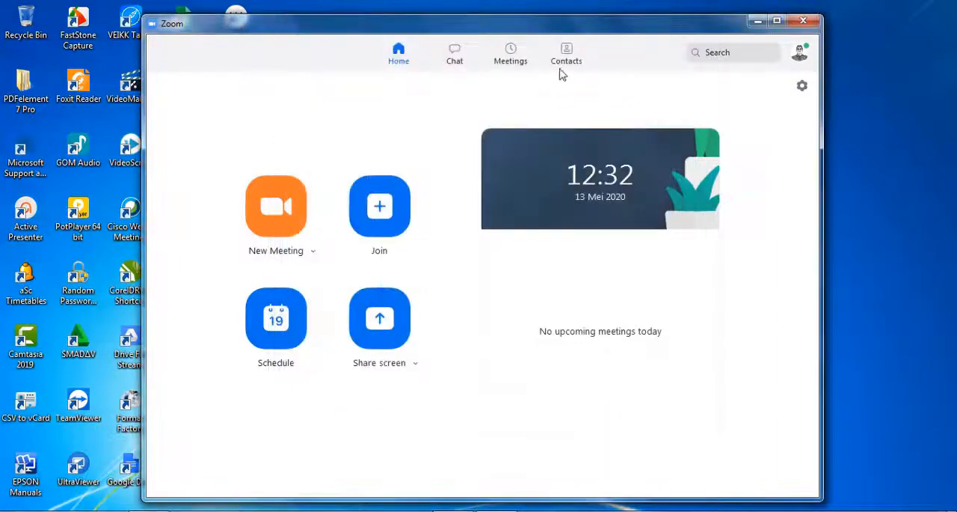
# Step: Start the recurring Webinar Ramadhan meeting from the upcoming meetings and maximize the meeting window
pyautogui.click(512, 54)
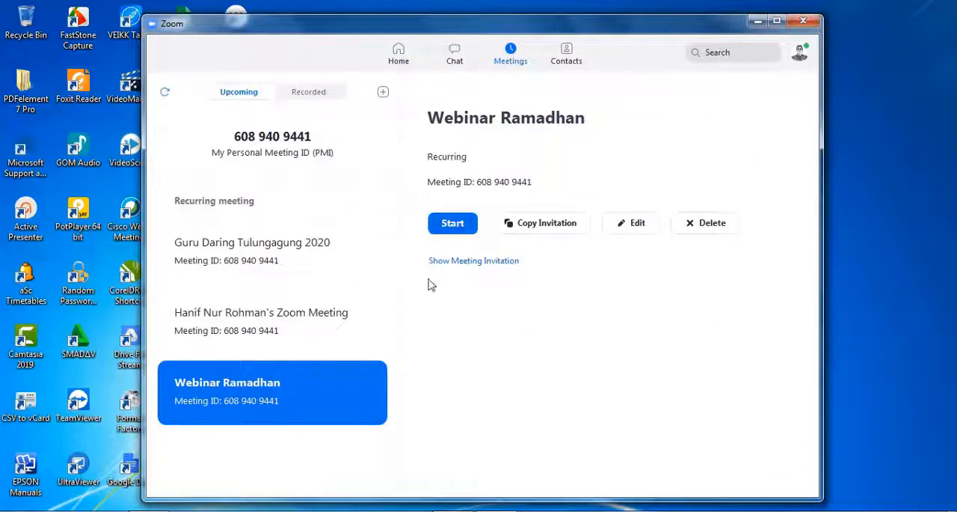
pyautogui.click(461, 232)
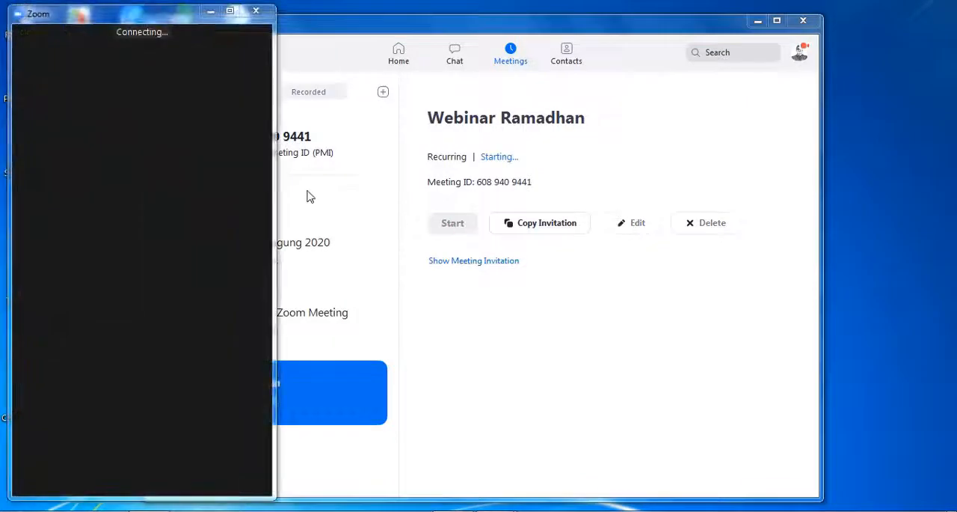
pyautogui.click(231, 11)
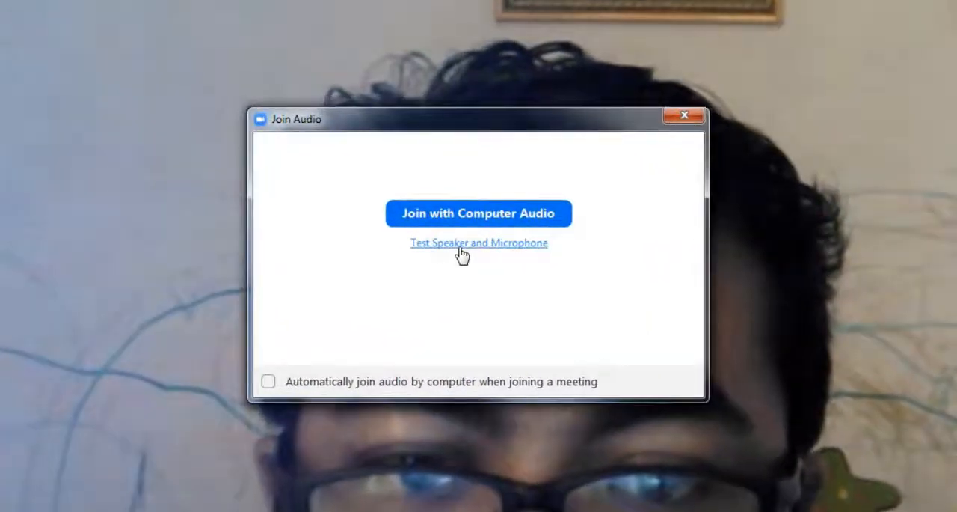
# Step: Test the speaker and microphone, confirm that both work, and join the meeting with computer audio
pyautogui.click(463, 249)
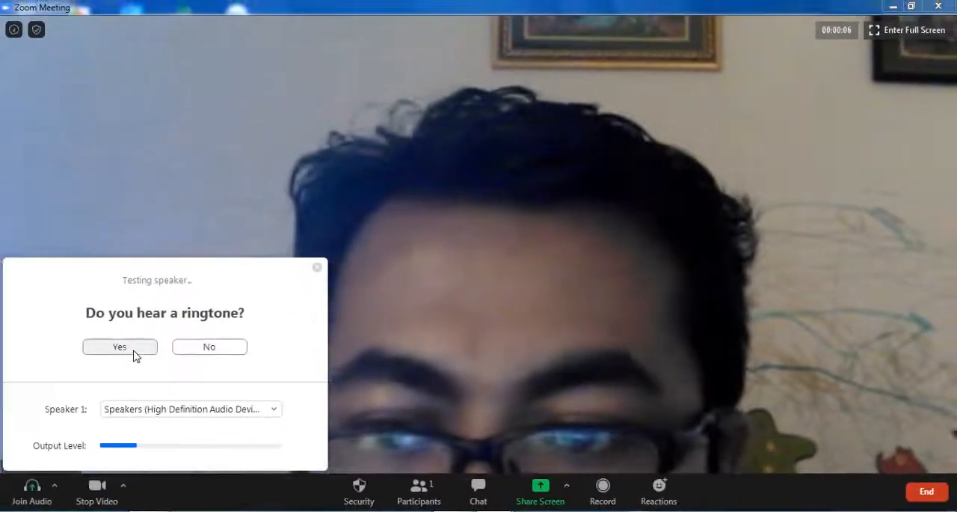
pyautogui.click(105, 354)
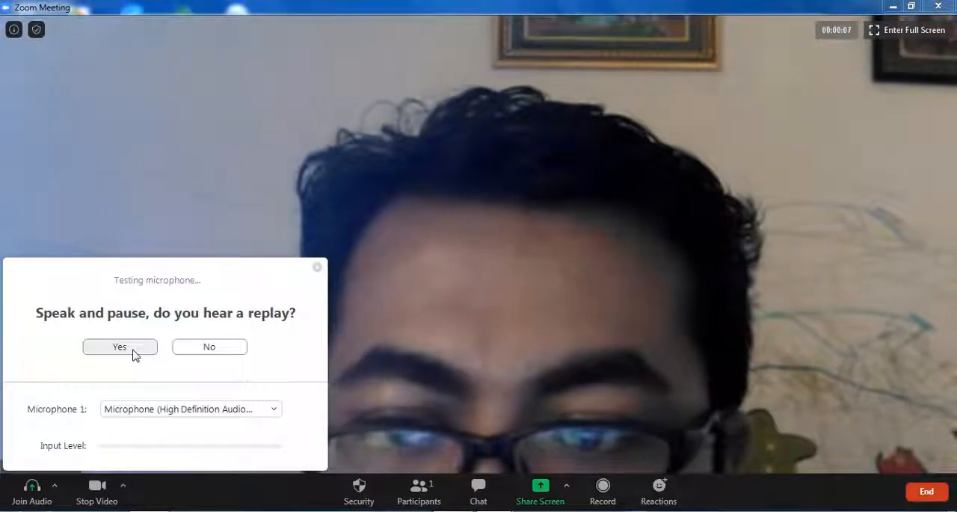
pyautogui.click(134, 353)
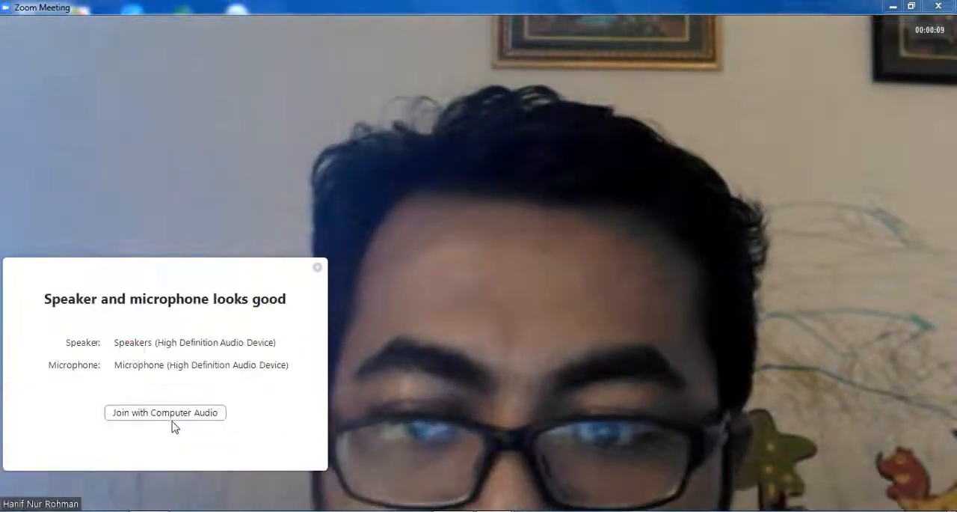
pyautogui.click(174, 423)
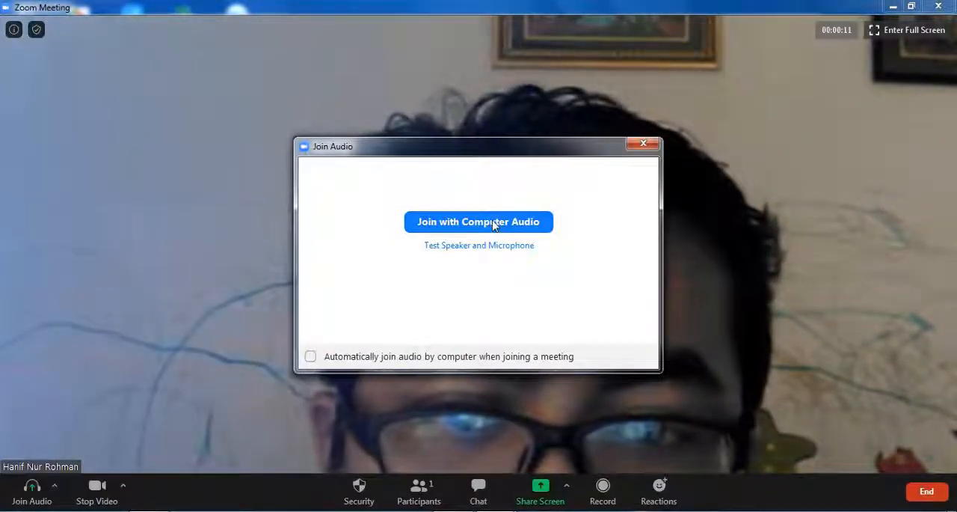
pyautogui.click(493, 222)
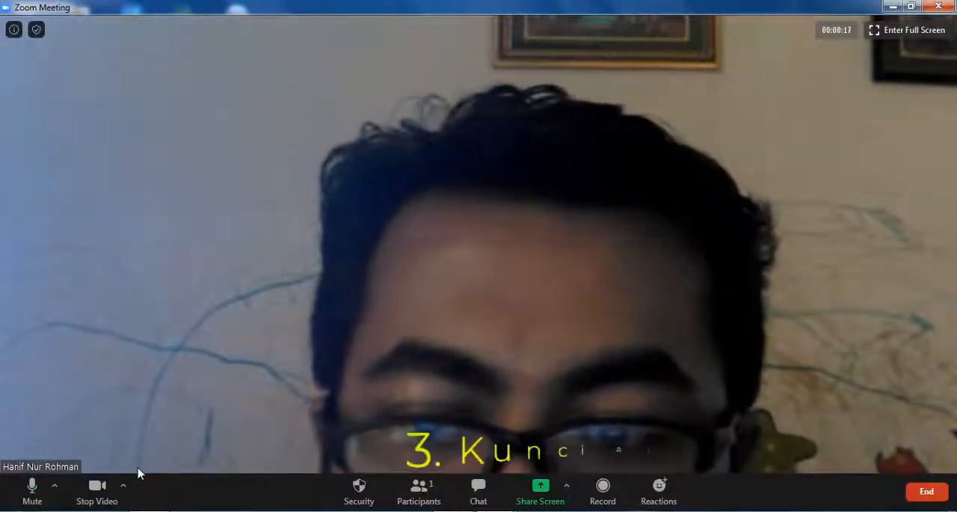
# Step: Stop the camera video and lock the meeting through its security options
pyautogui.click(97, 489)
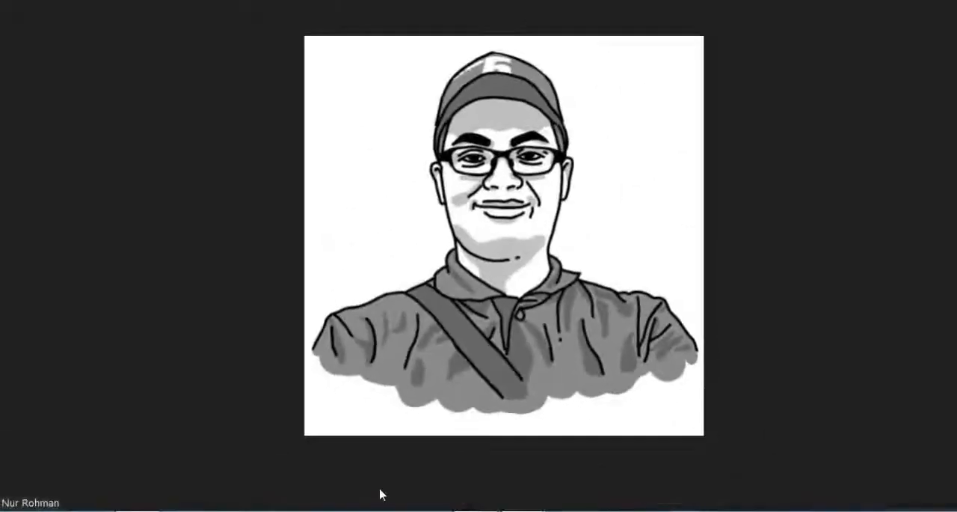
pyautogui.click(478, 473)
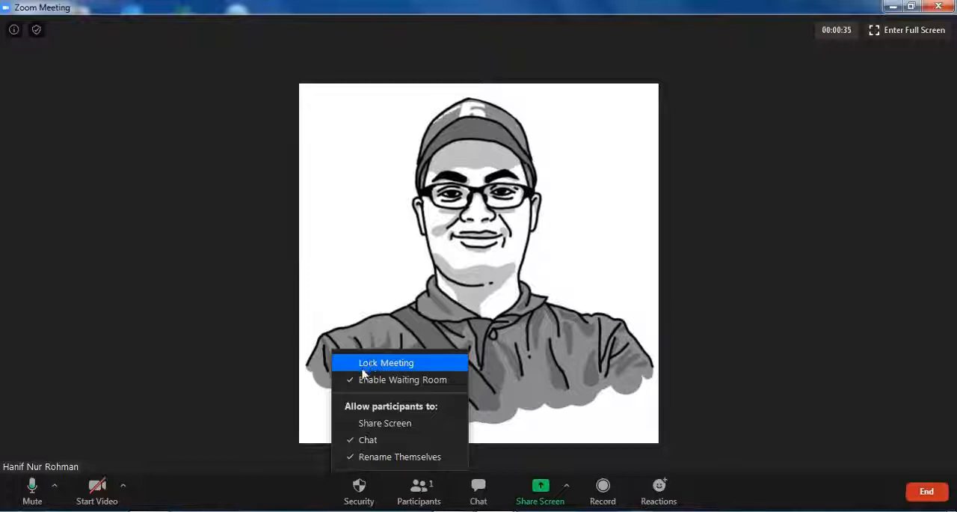
pyautogui.click(351, 366)
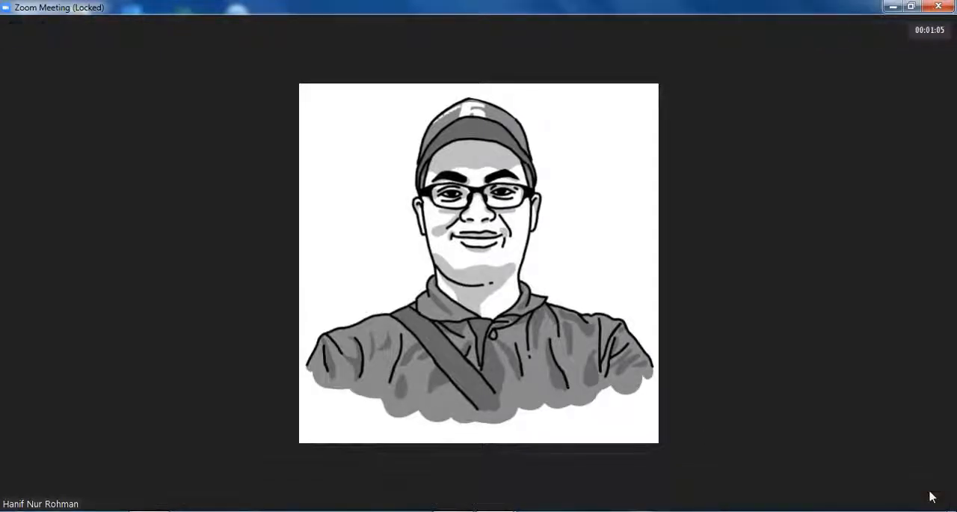
# Step: End the Webinar Ramadhan meeting for all participants
pyautogui.click(922, 494)
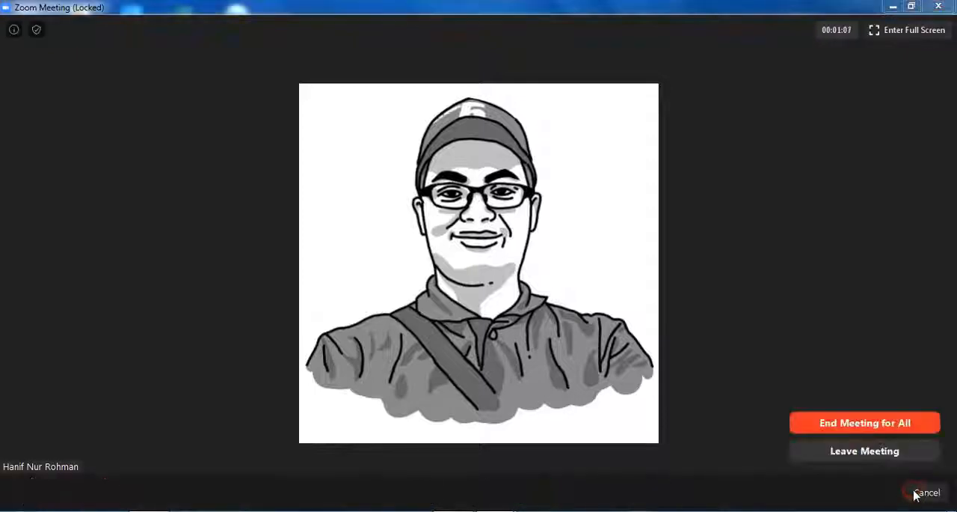
pyautogui.click(865, 423)
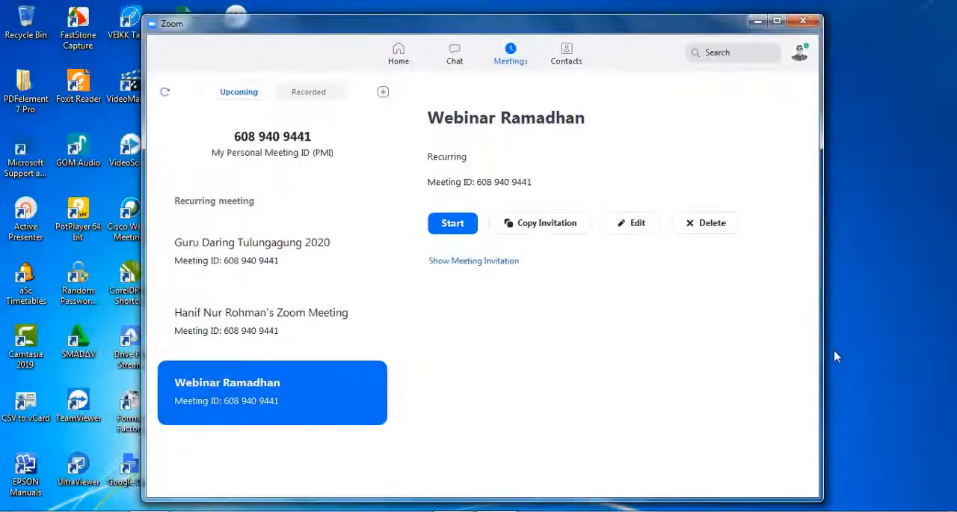
# Step: Minimize Zoom, switch to Google Calendar in Chrome, and open the May 13 Webinar Ramadhan event for editing
pyautogui.click(757, 20)
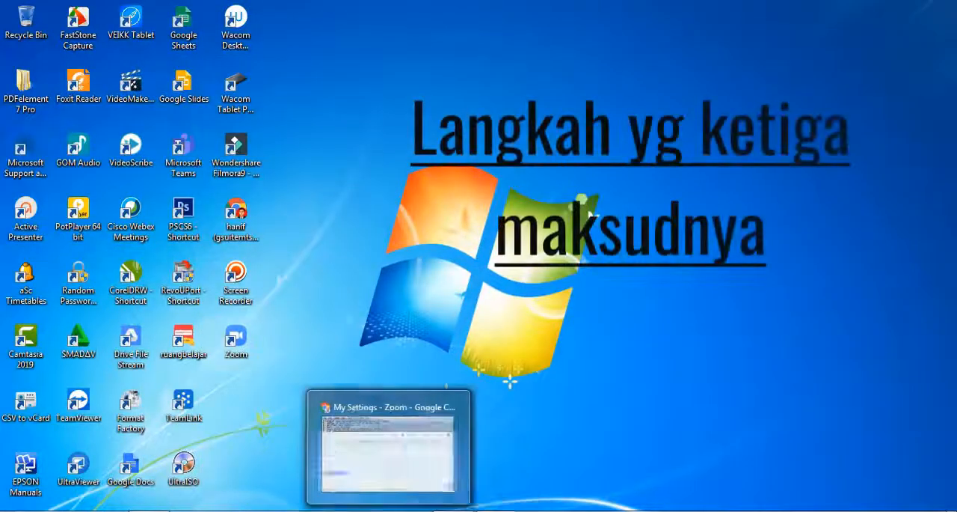
pyautogui.click(151, 510)
pyautogui.click(93, 11)
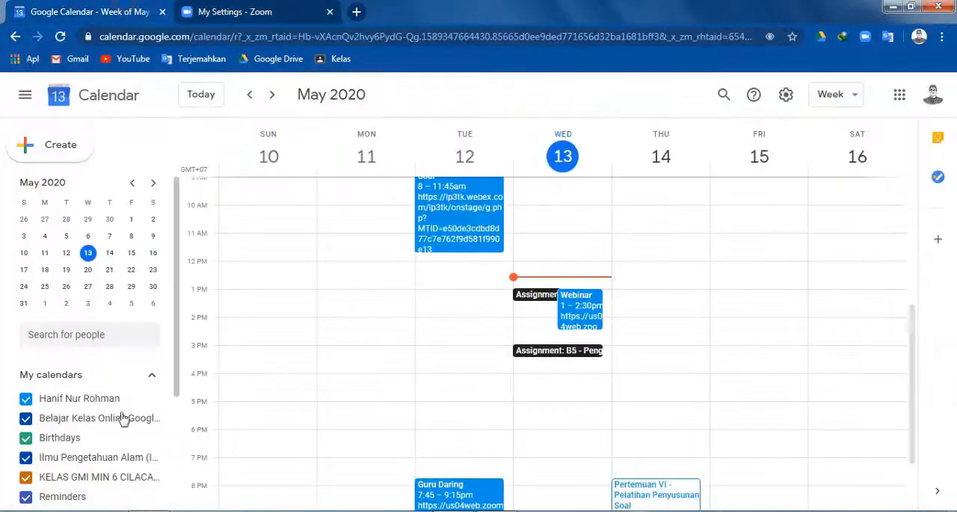
pyautogui.click(591, 308)
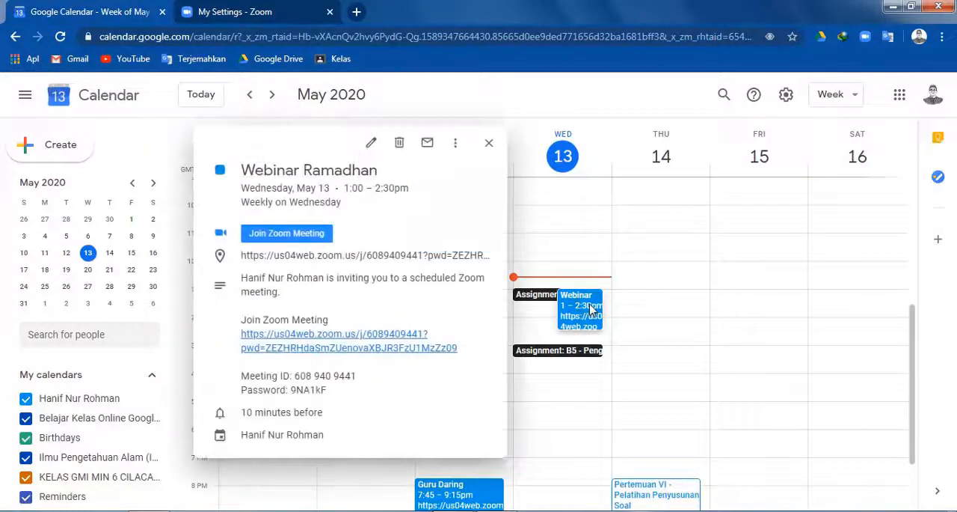
pyautogui.click(372, 143)
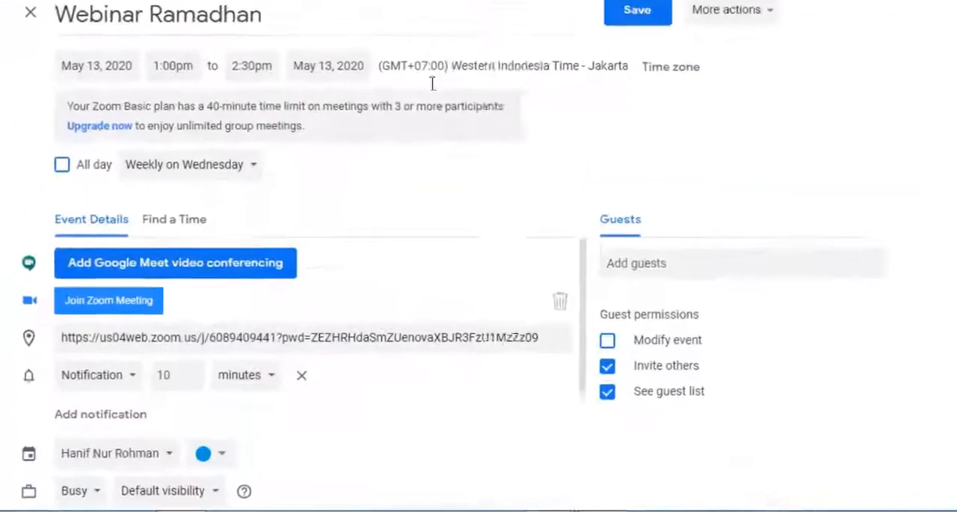
# Step: Copy the entire Zoom invitation text, including the join link, meeting ID and password, from the event description
pyautogui.scroll(-3, 299, 299)
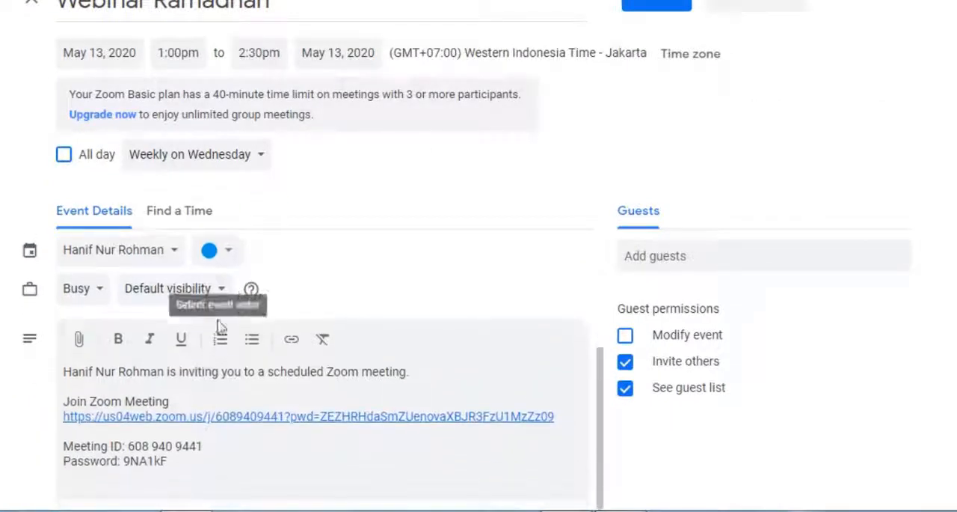
pyautogui.moveTo(64, 370); pyautogui.dragTo(173, 469)
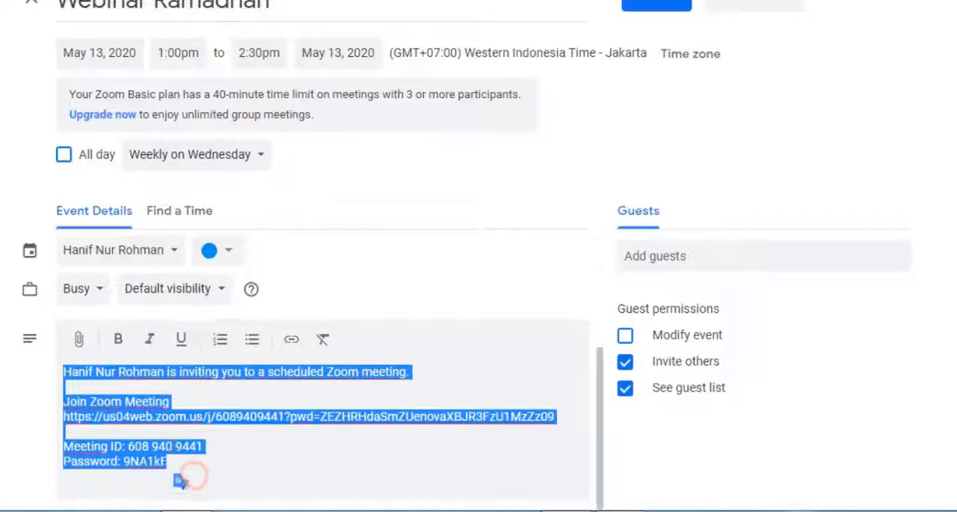
pyautogui.rightClick(173, 454)
pyautogui.click(229, 190)
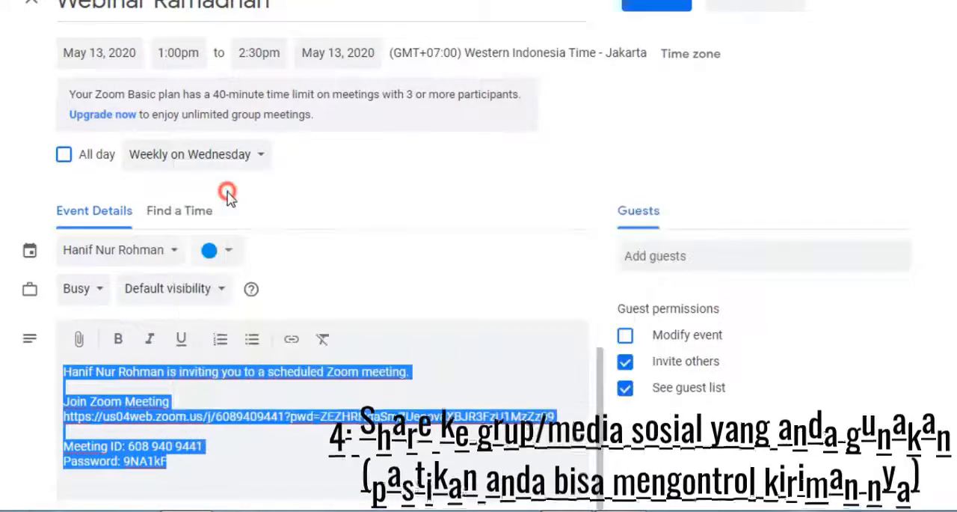
pyautogui.click(267, 452)
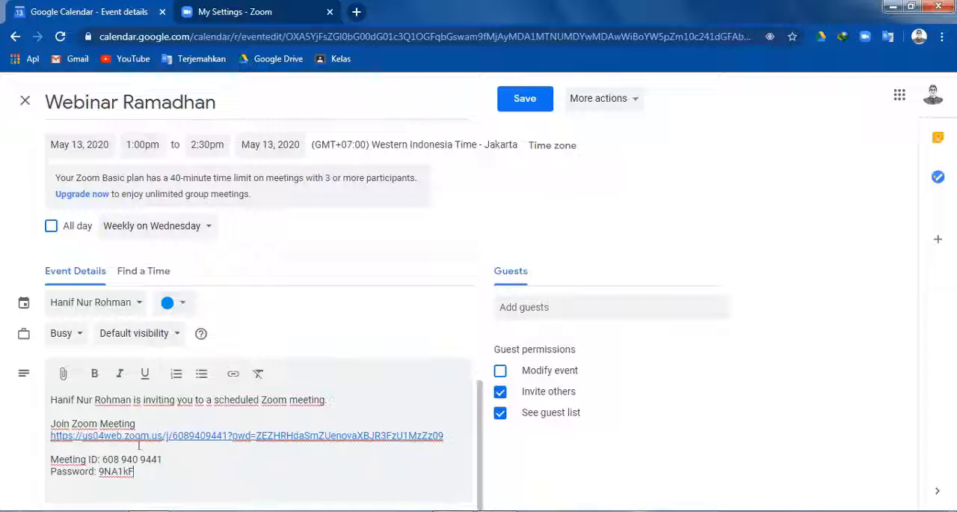
pyautogui.moveTo(49, 399); pyautogui.dragTo(147, 485)
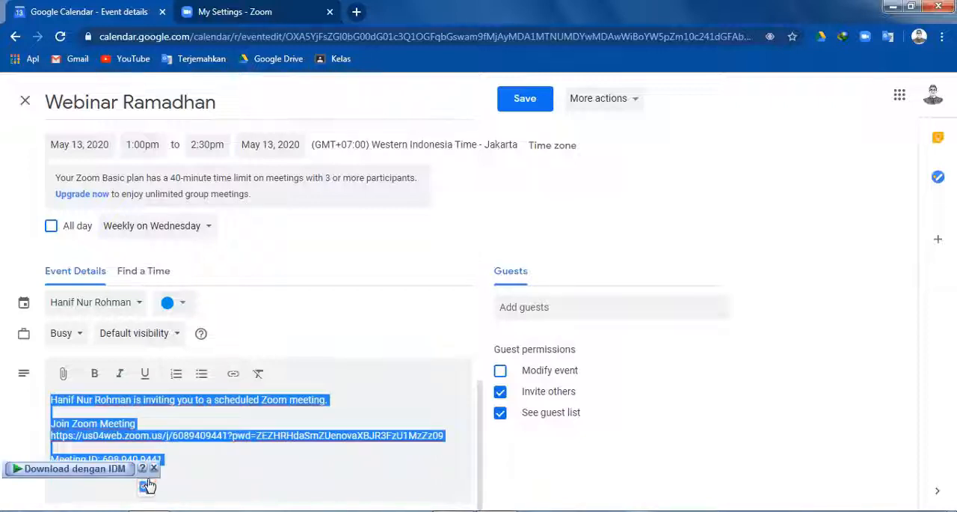
pyautogui.rightClick(145, 434)
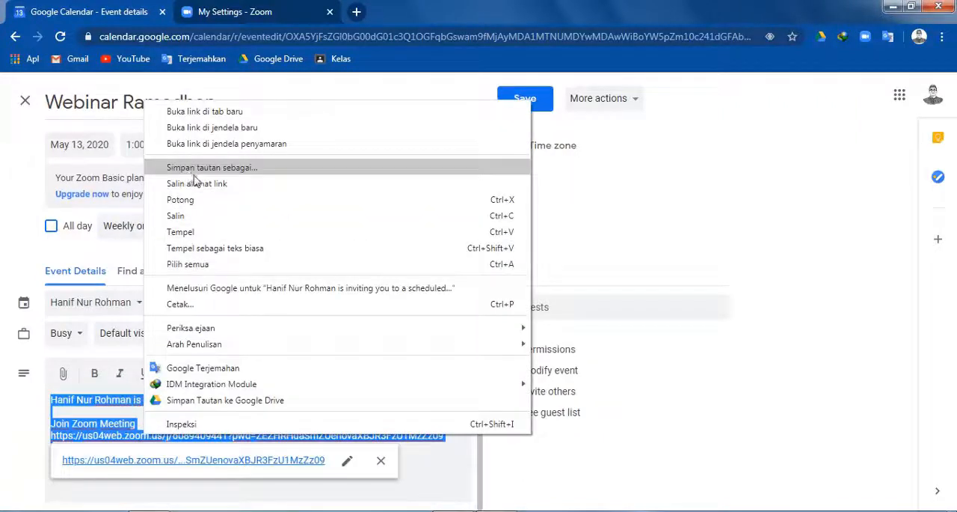
pyautogui.click(191, 215)
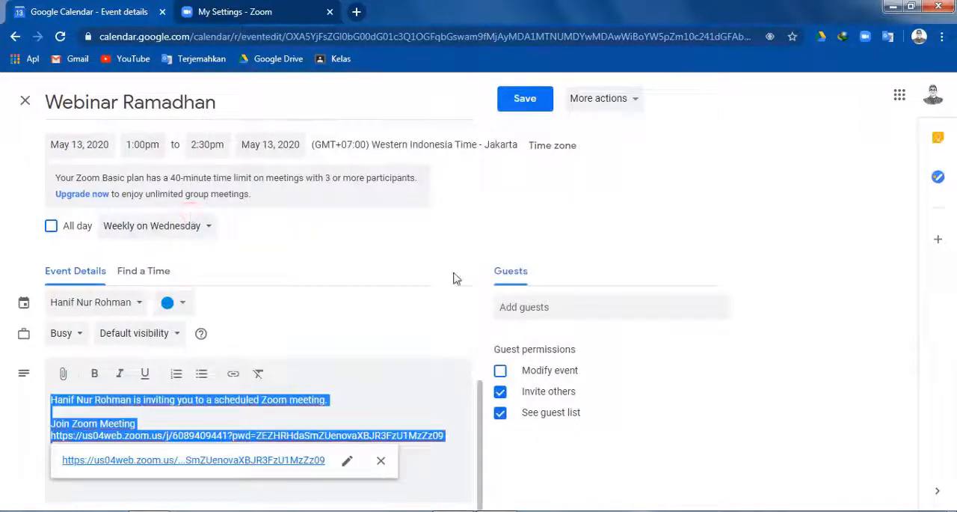
# Step: Open Gmail in a new browser tab and start composing a new email
pyautogui.rightClick(80, 61)
pyautogui.click(105, 68)
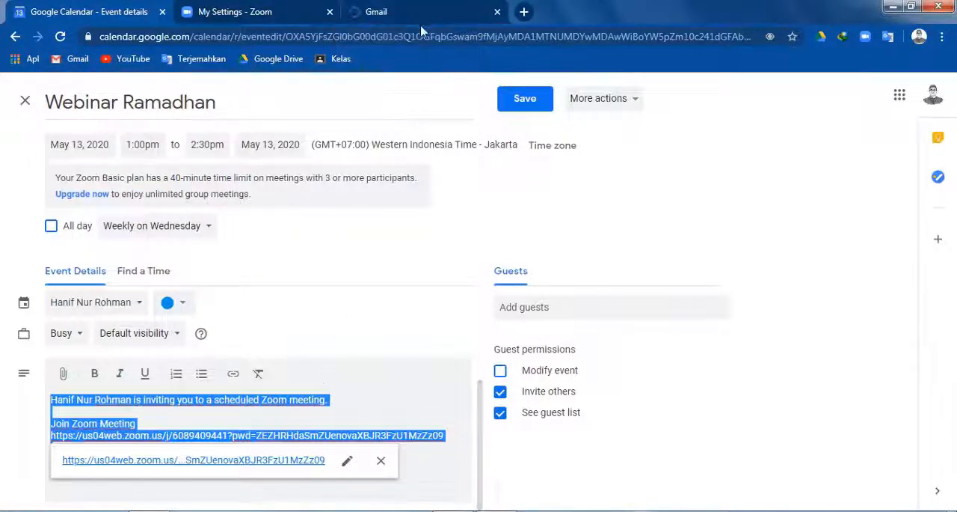
pyautogui.click(418, 11)
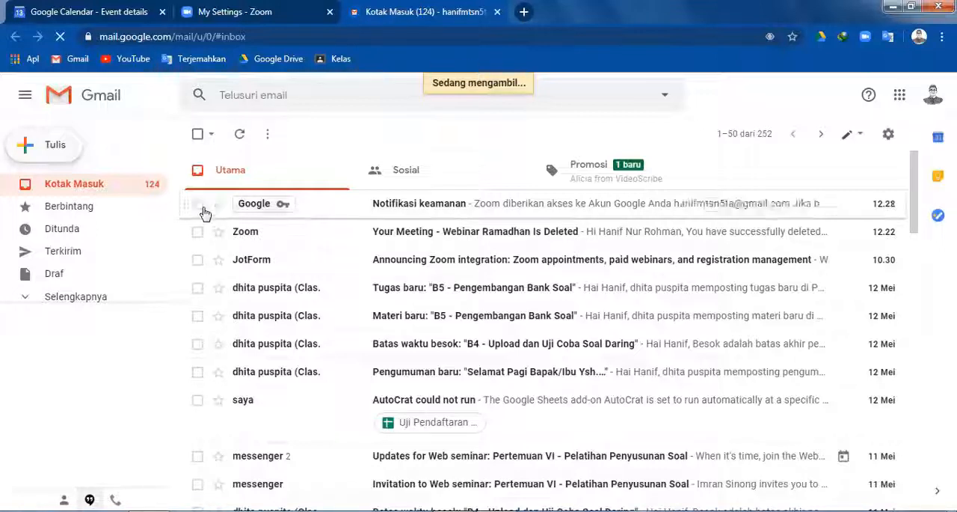
pyautogui.moveTo(274, 209)
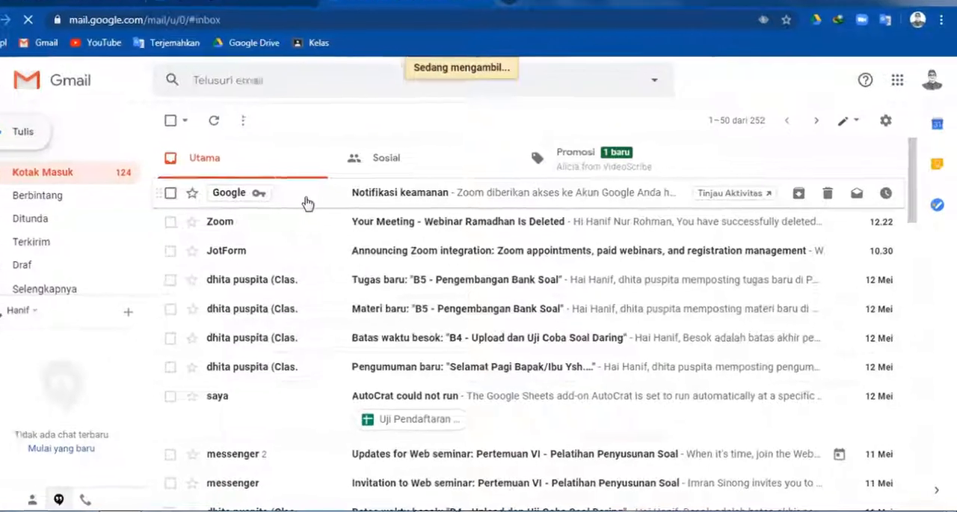
pyautogui.press('c')
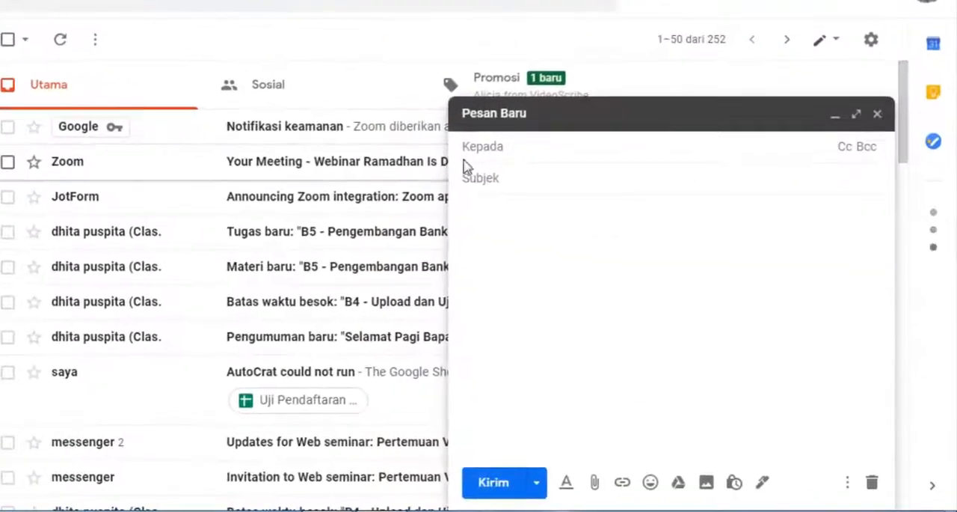
# Step: Address the email to the invitee's suggested e-mail address and set the subject to "Join with me"
pyautogui.write('hanif')
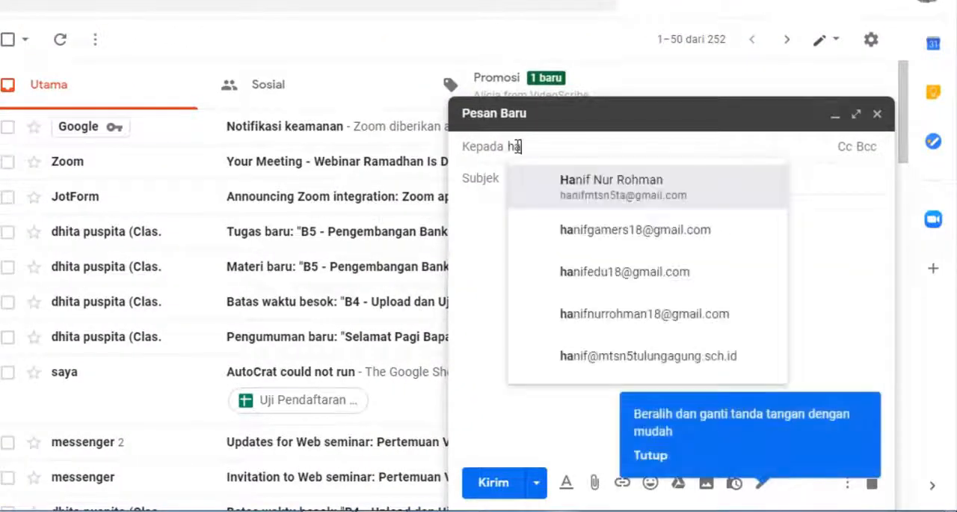
pyautogui.click(601, 270)
pyautogui.click(536, 183)
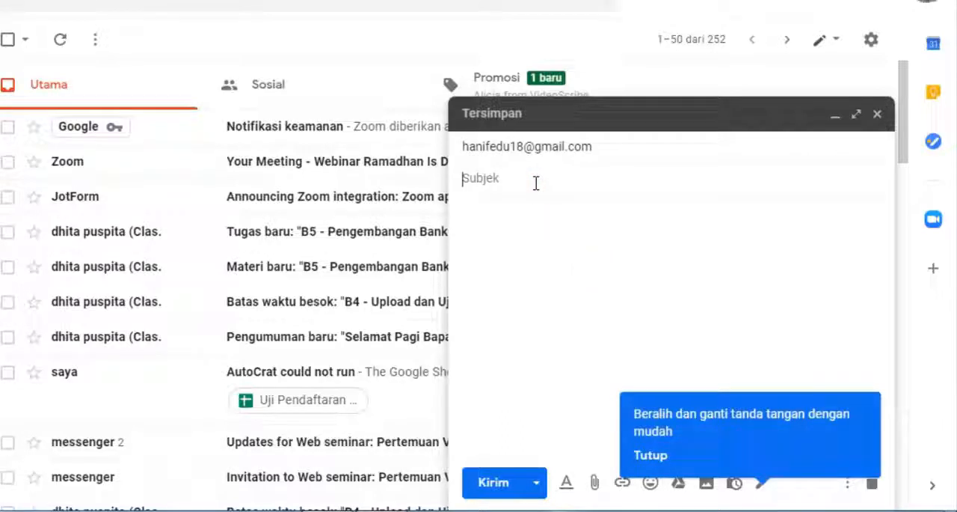
pyautogui.write('Join')
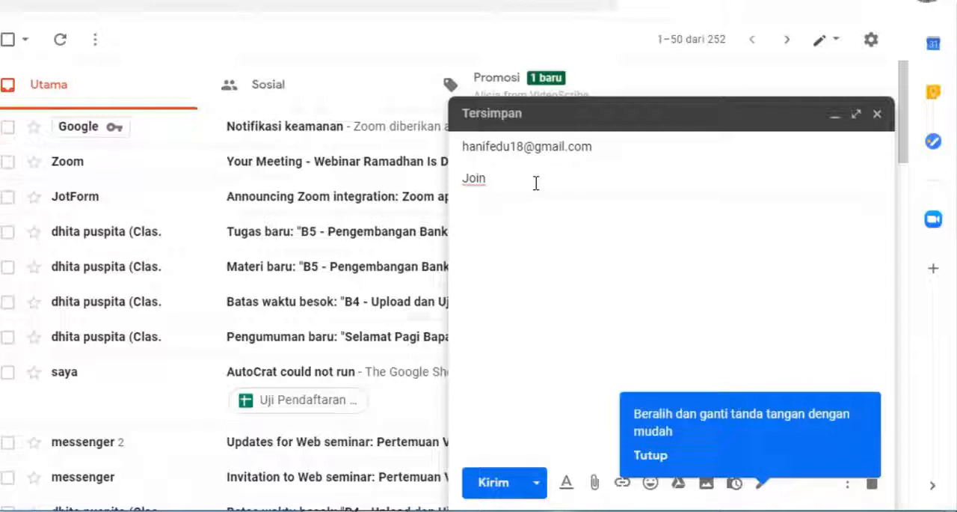
pyautogui.write(' with me')
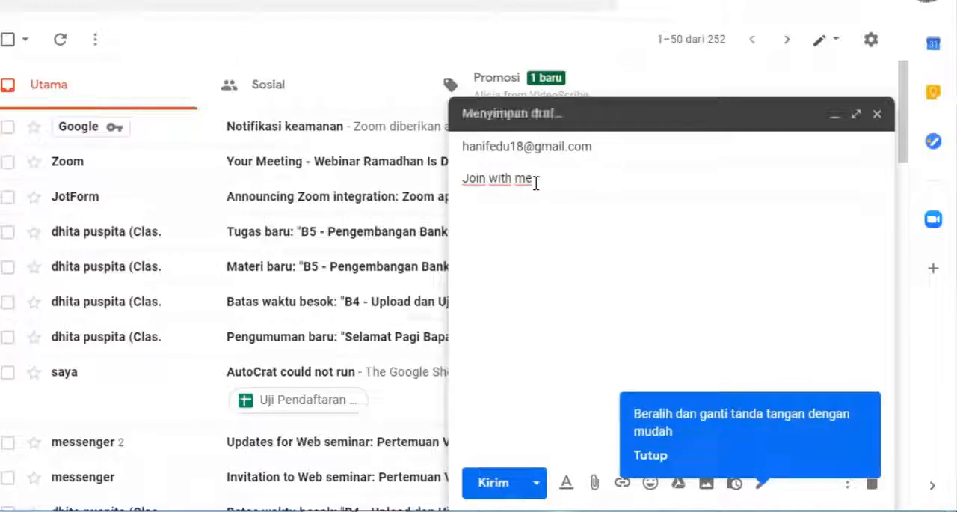
# Step: Paste the copied Zoom invitation with its meeting link and password into the message body and send the email
pyautogui.click(525, 221)
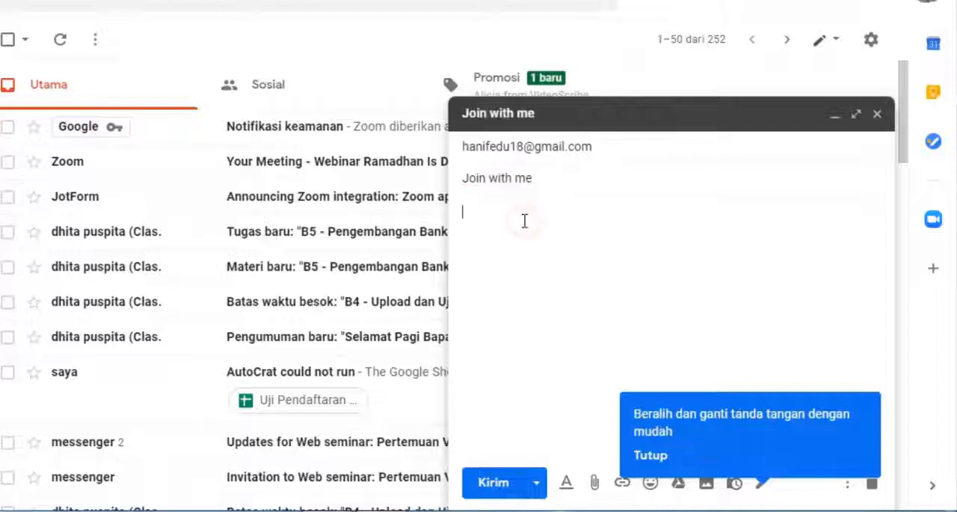
pyautogui.hotkey('ctrl', 'v')
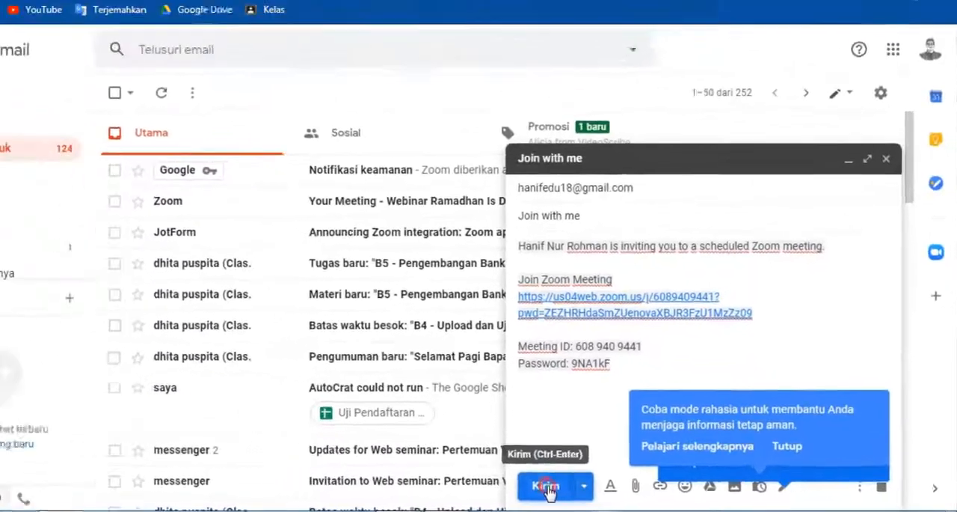
pyautogui.click(494, 482)
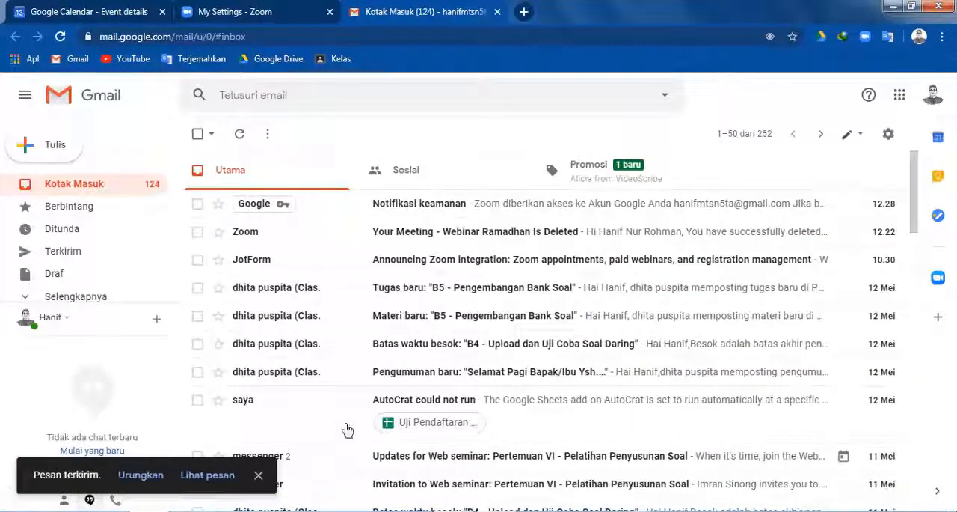
# Step: Switch to the recipient's Chrome profile and open the received "Join with me" email in its Gmail inbox
pyautogui.click(921, 36)
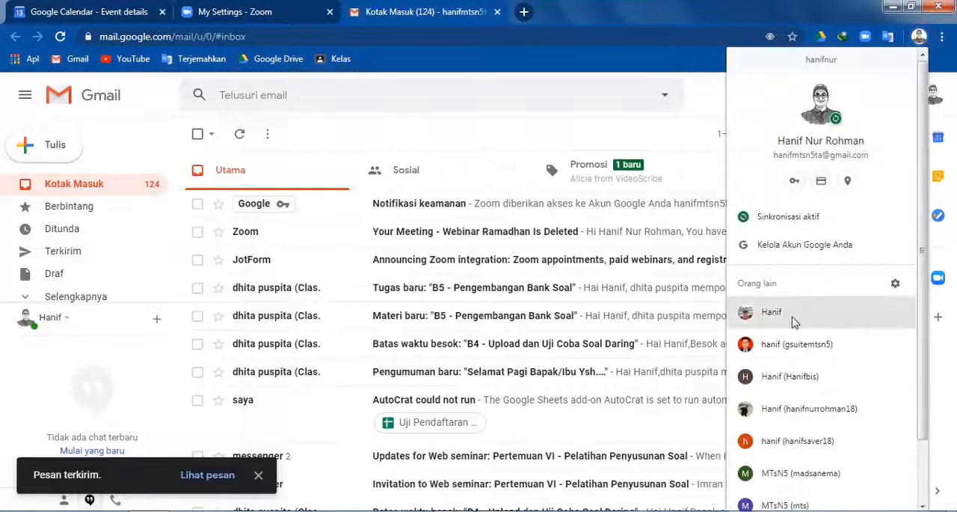
pyautogui.click(792, 319)
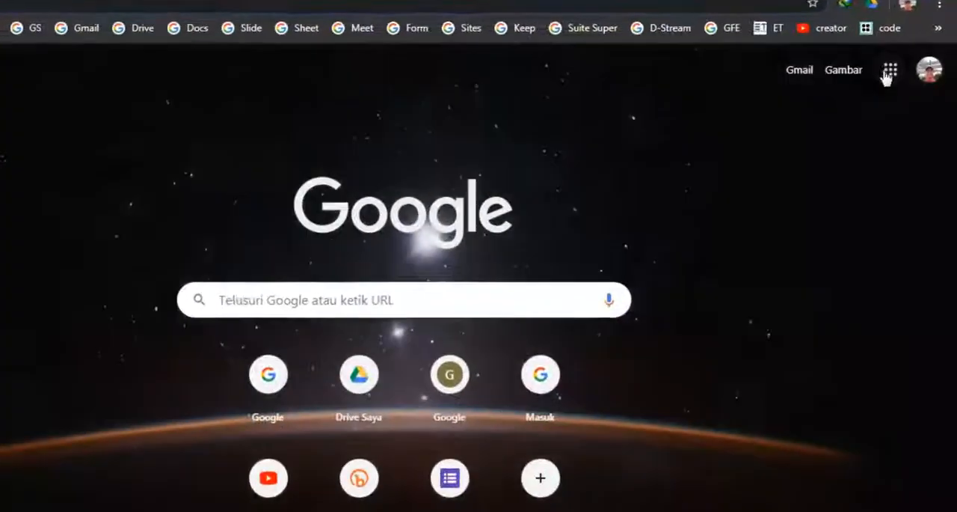
pyautogui.click(896, 97)
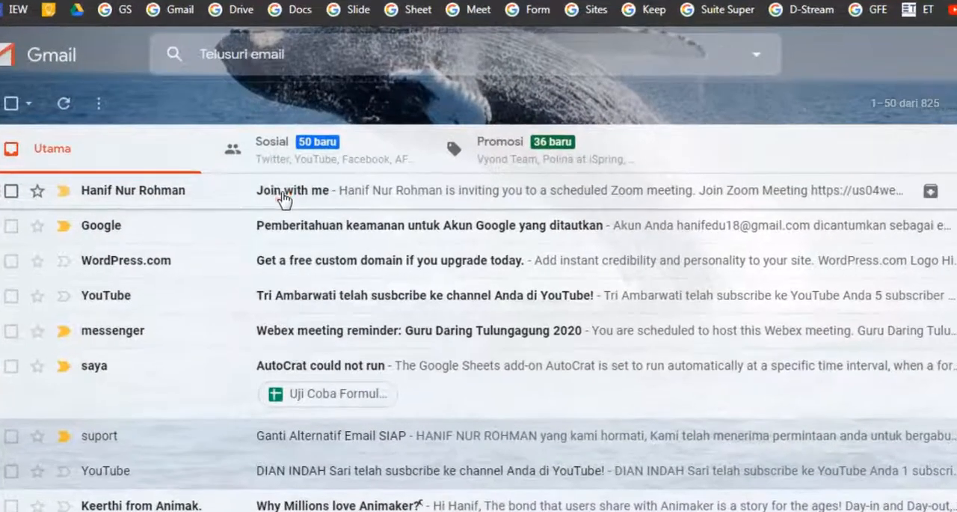
pyautogui.click(286, 199)
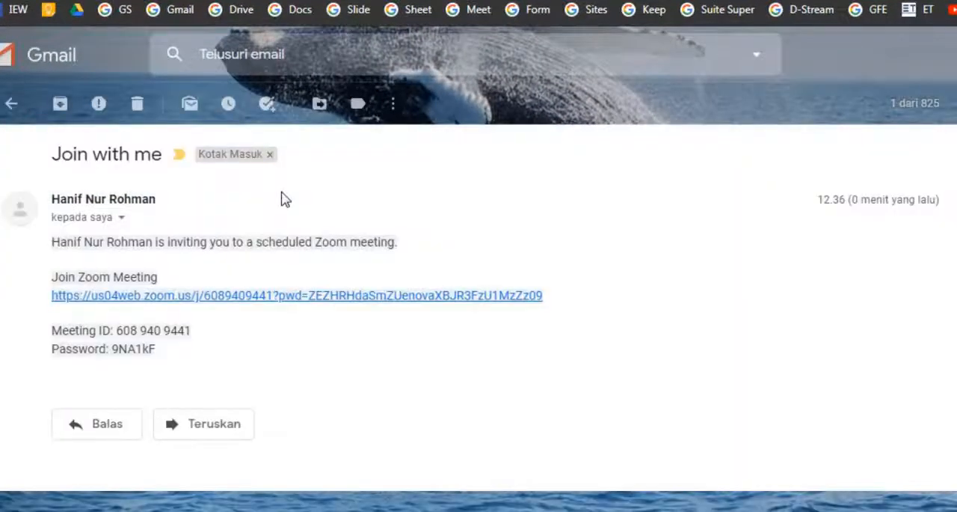